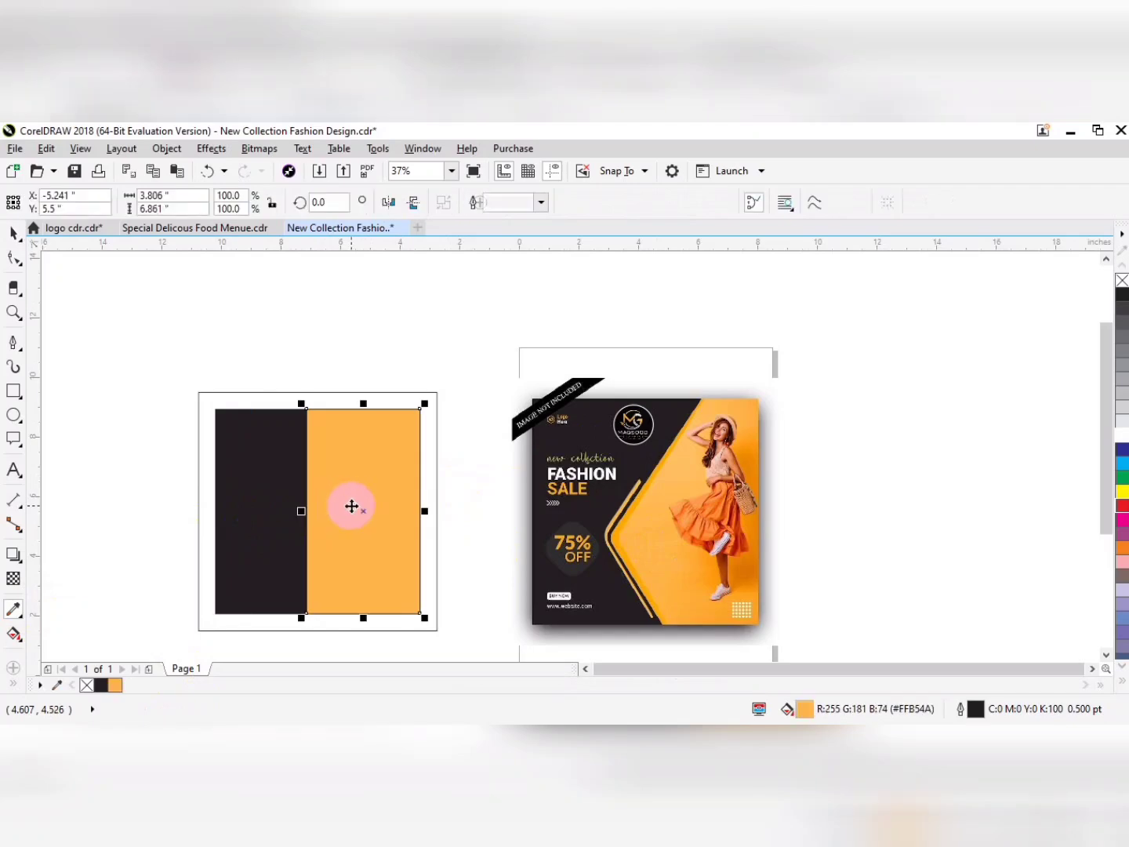
Reshape the orange panel's left edge into an outward point and shift its slanted edge's upper and lower corners right.
left_click(307, 541)
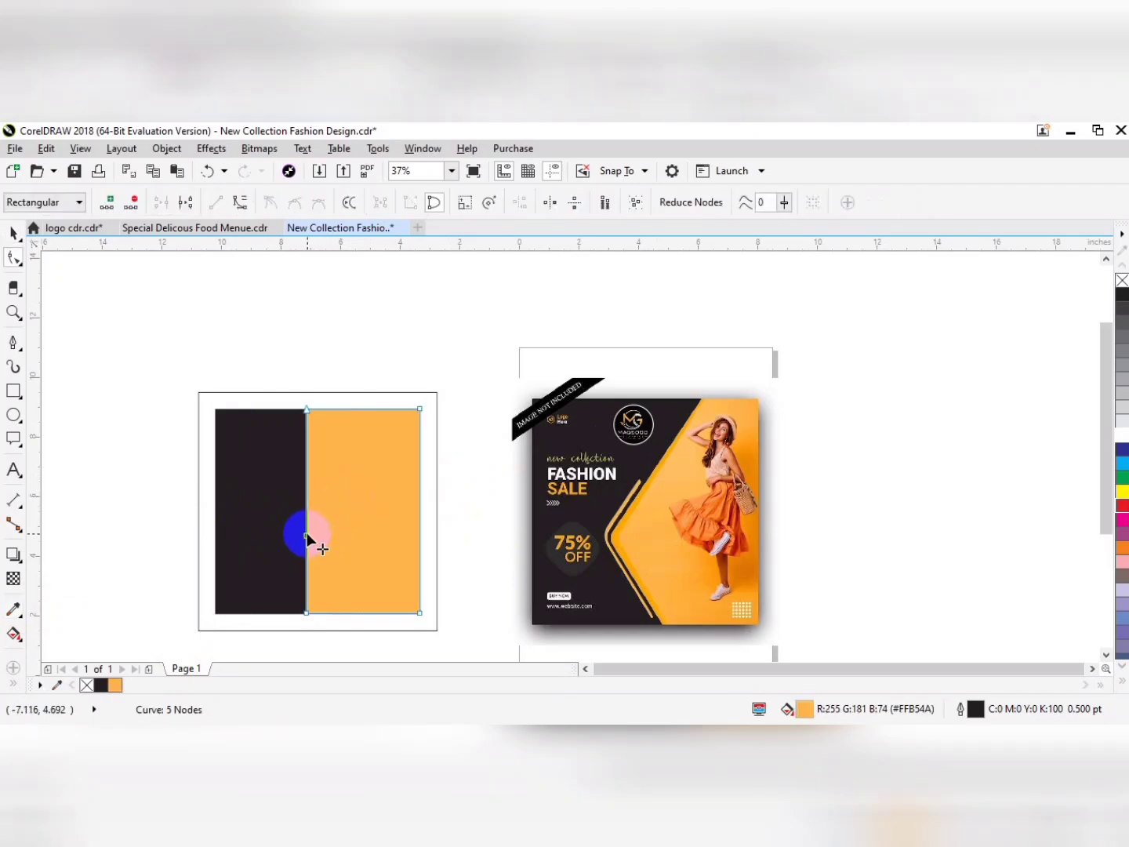
left_click_drag(307, 537, 267, 531)
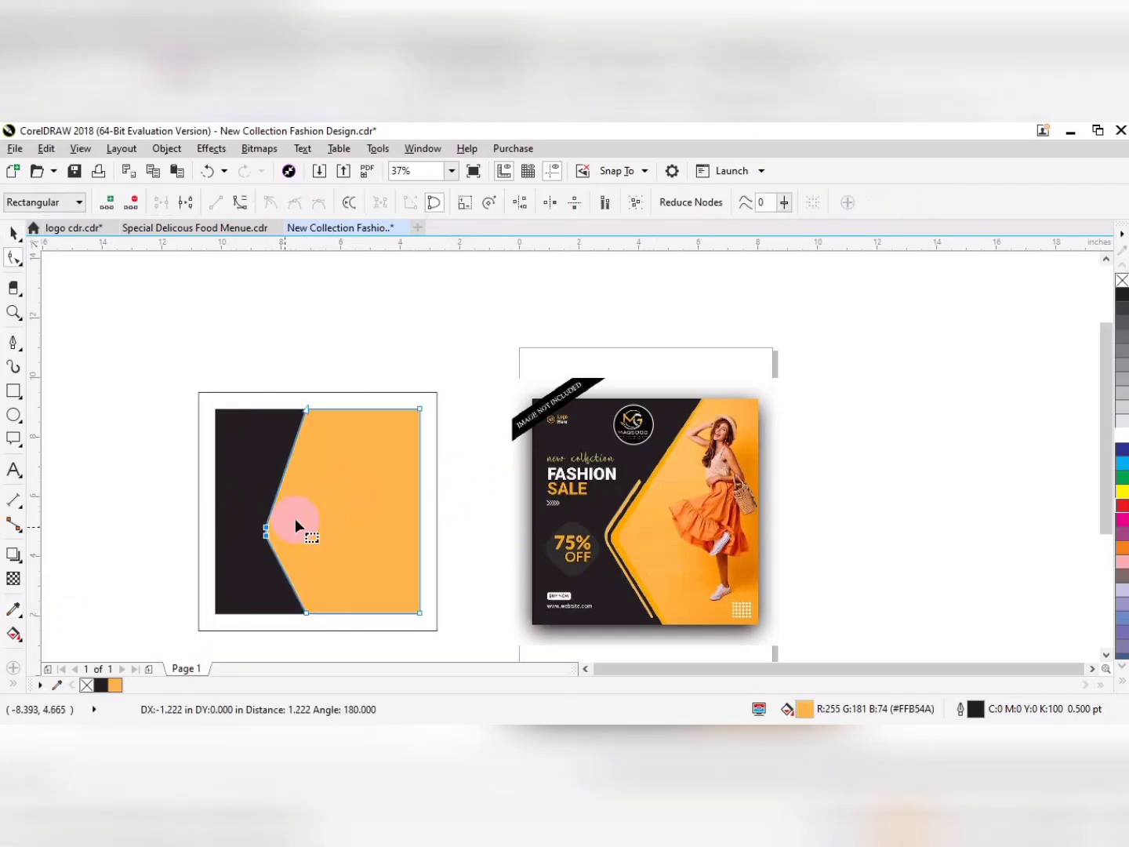
left_click_drag(305, 408, 372, 409)
key("ctrl+z")
left_click_drag(306, 612, 343, 612)
left_click_drag(267, 535, 295, 543)
key("space")
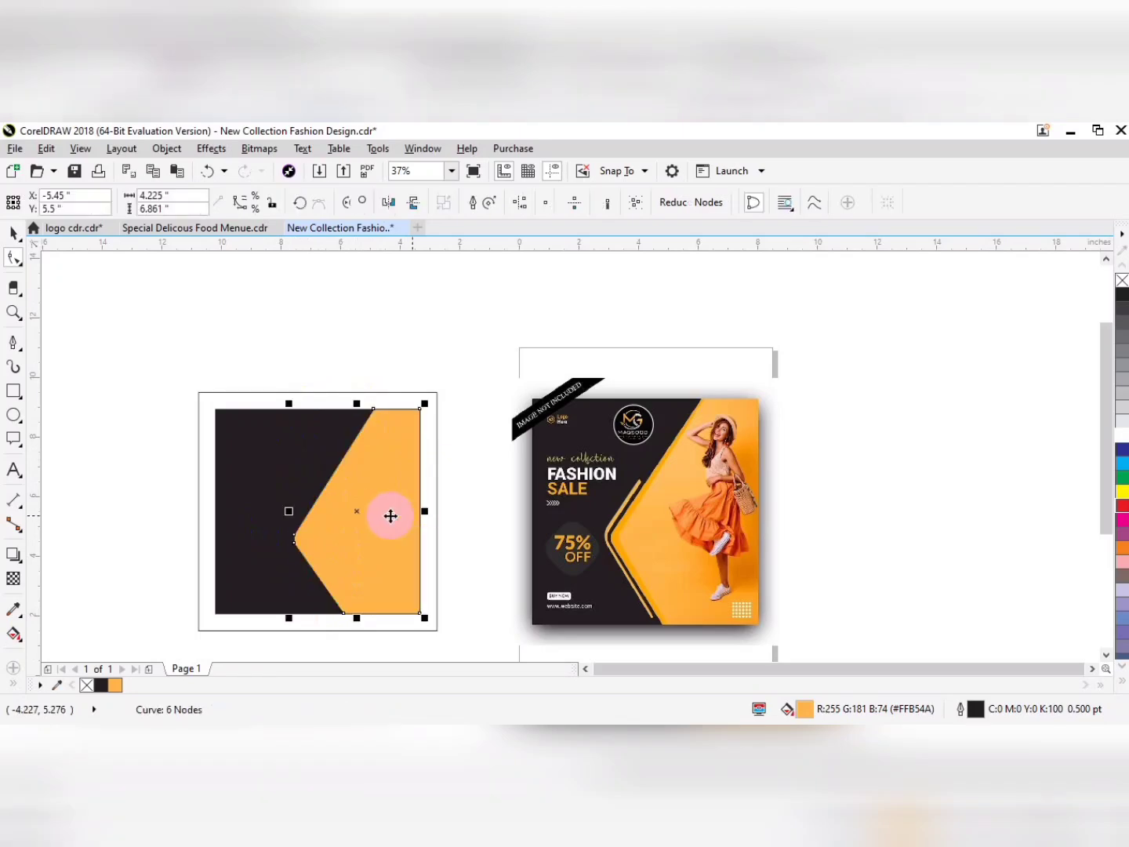
Place a copy of the reference flyer's bent accent stripe beside the orange panel's point.
left_click(391, 517)
left_click(473, 522)
scroll(473, 522, "up", 2)
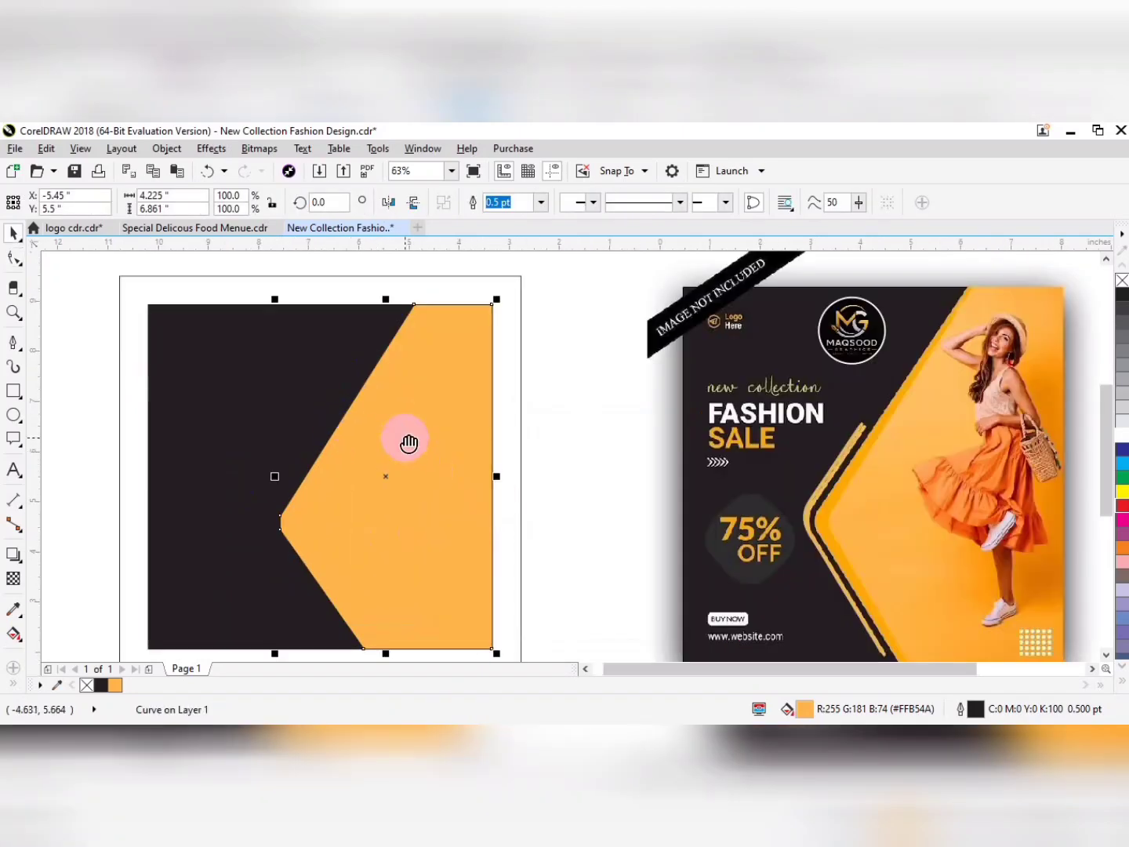
left_click_drag(407, 441, 420, 392)
left_click_drag(820, 477, 313, 461)
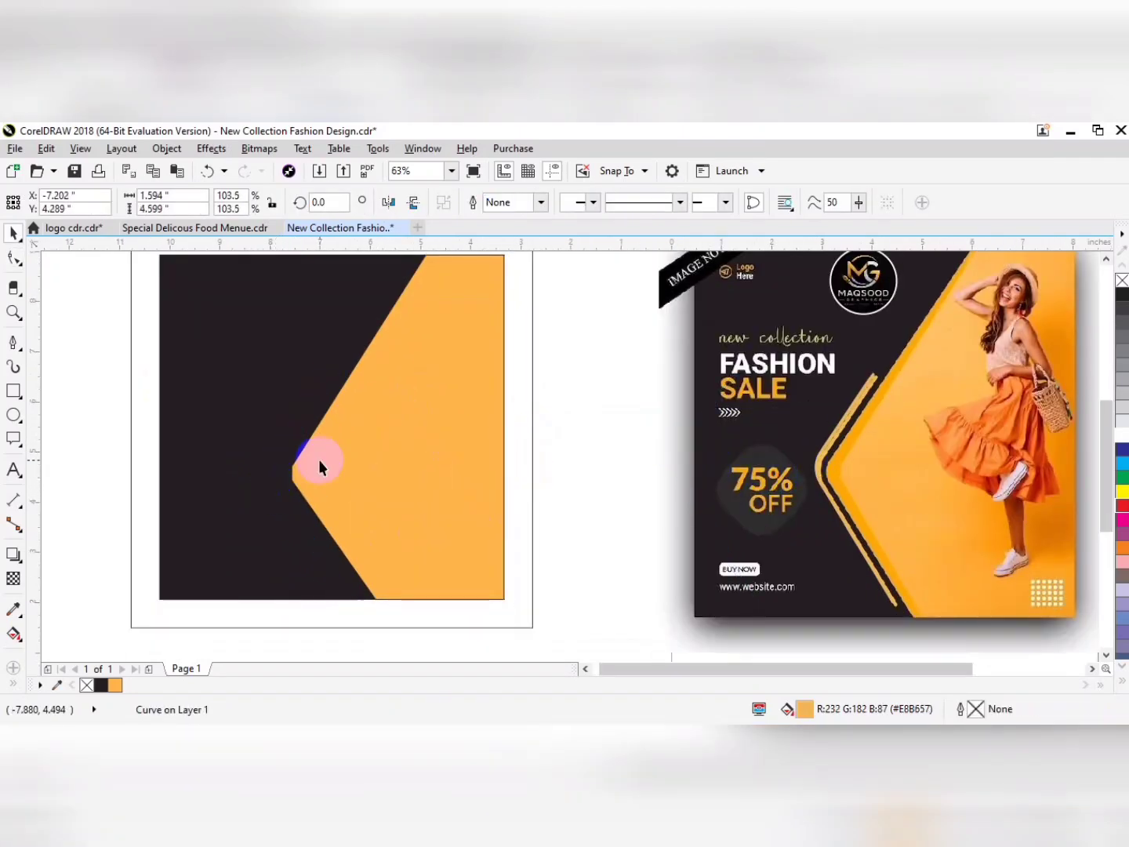
Nudge the orange panel's two tip nodes upward by about 0.15 in to match the accent stripe's bend.
key("F10")
left_click(293, 471)
key("Up")
key("Up")
key("Up")
key("Up")
key("Up")
key("Up")
key("Up")
key("Up")
key("Up")
key("Up")
key("Up")
key("Up")
key("Up")
key("Up")
key("Up")
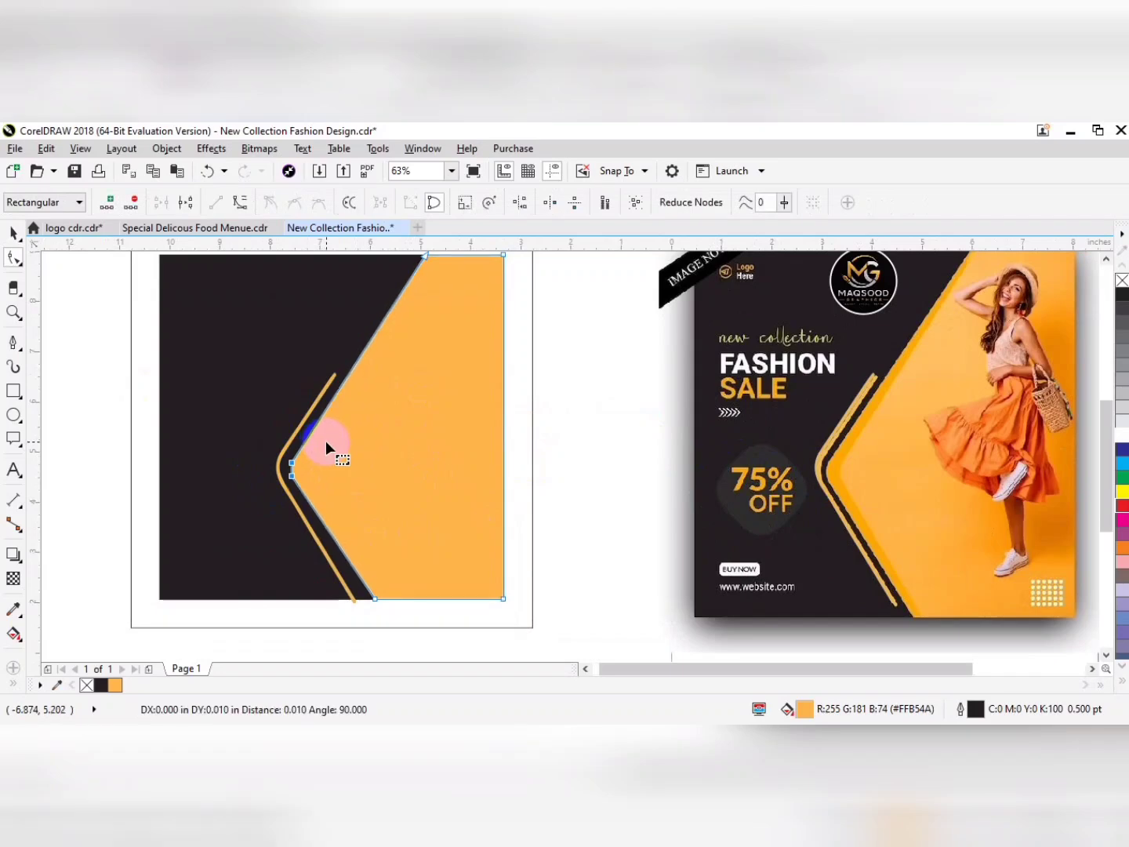
Scale the accent stripe down to about 1.54 by 4.43 in and position it alongside the orange panel's point.
key("space")
left_click(299, 511)
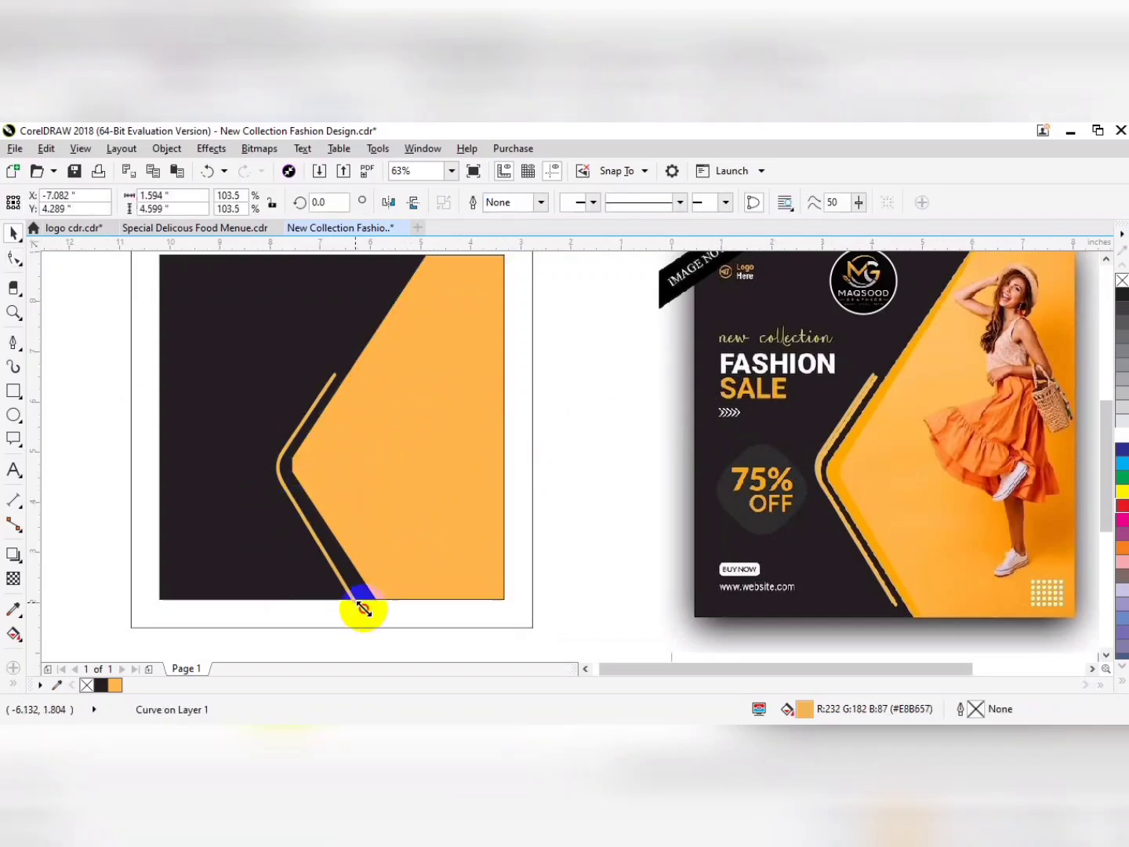
left_click(399, 536, "shift")
key("e")
left_click(401, 519, "shift")
left_click(300, 434)
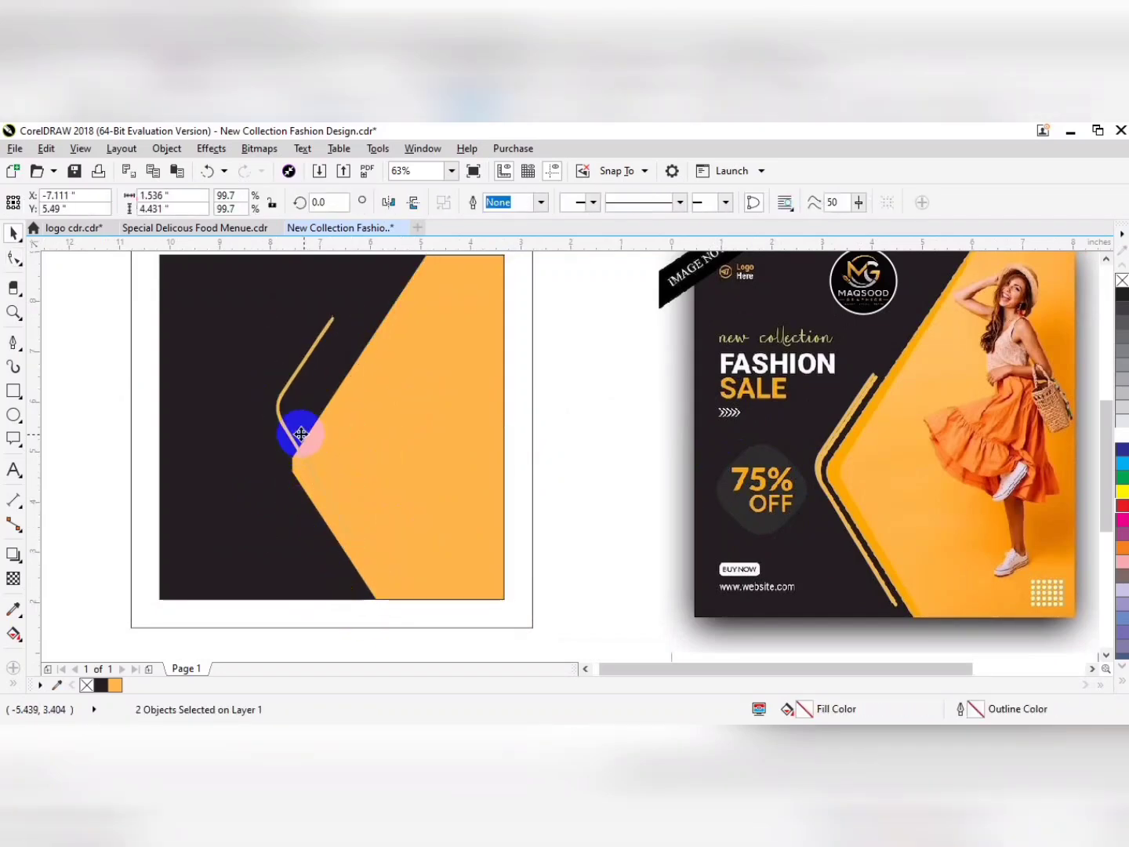
left_click_drag(281, 472, 281, 473)
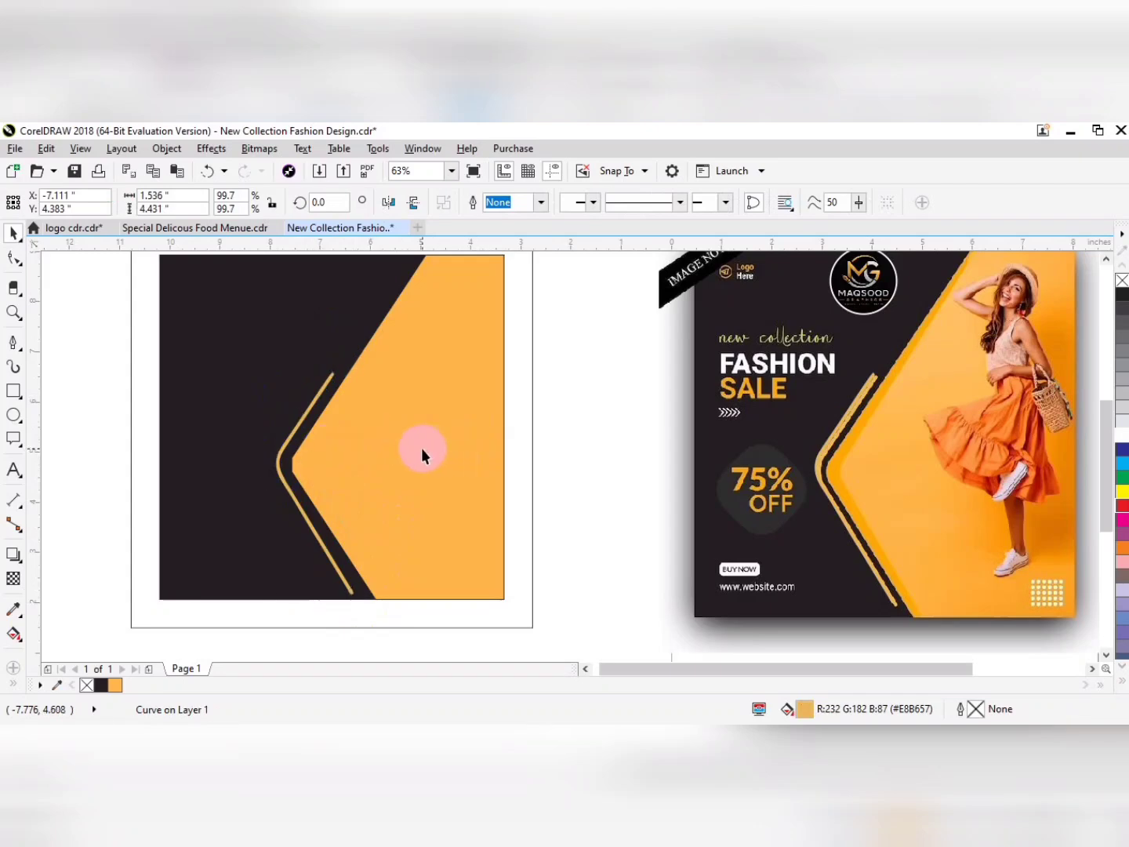
Convert the orange panel's tip segment to a curve and delete the extra tip node.
double_click(419, 448)
scroll(300, 464, "up", 3)
left_click(544, 447)
left_click(241, 209)
left_click_drag(592, 390, 508, 517)
key("Delete")
key("ctrl+z")
left_click_drag(566, 470, 520, 496)
key("Delete")
key("space")
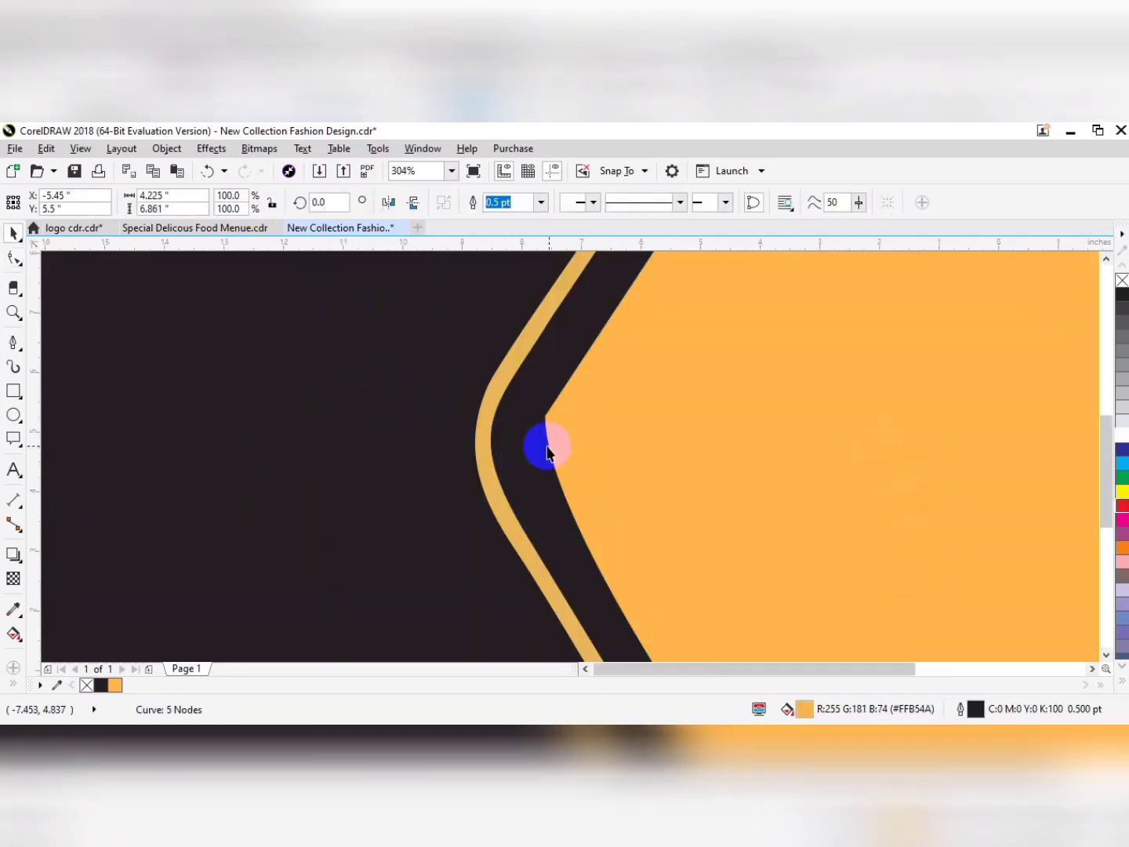
Nudge the accent stripe horizontally to adjust its gap from the orange panel's tip.
scroll(548, 445, "down", 2)
left_click(538, 467)
key("Right")
key("Right")
key("Right")
key("Left")
key("Left")
key("Left")
key("Left")
key("Left")
key("Left")
key("Left")
key("Left")
key("Left")
key("Left")
key("Left")
key("Left")
key("Left")
key("Left")
key("Left")
key("Left")
key("Left")
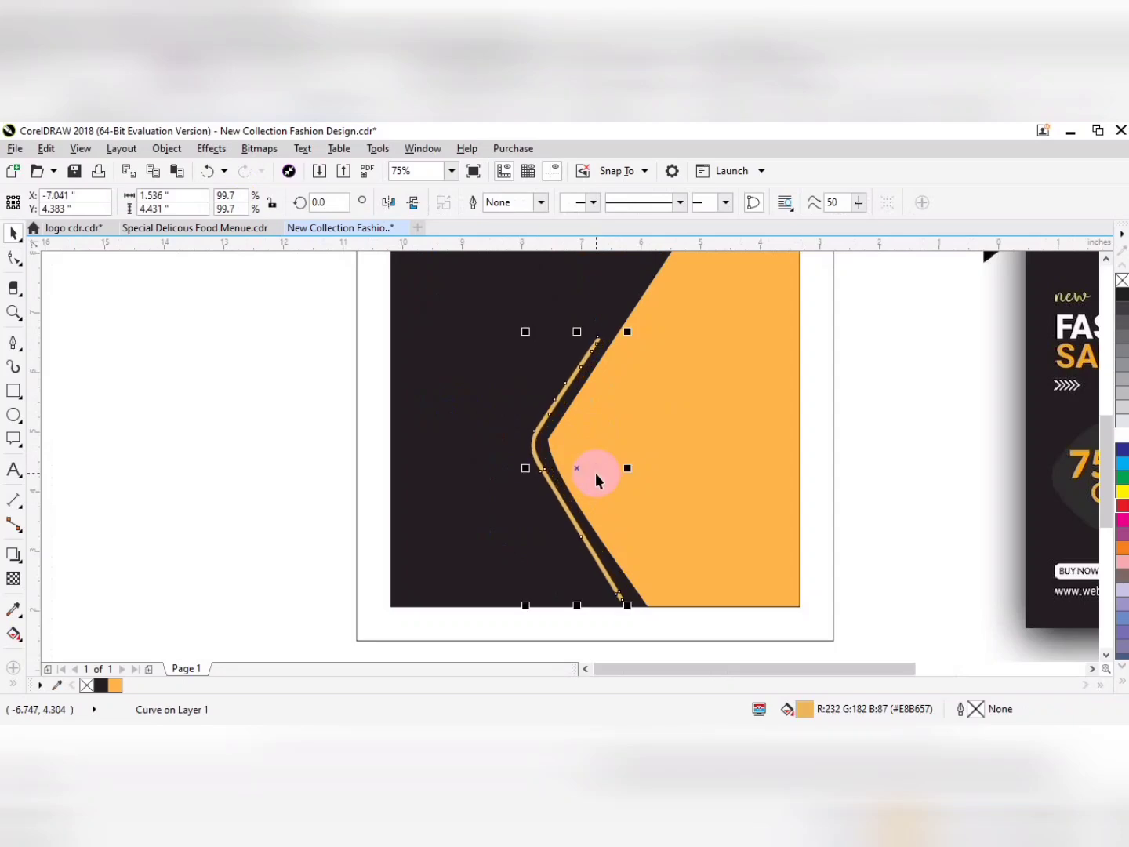
Duplicate the orange panel and narrow the copy from its pointed side to about 4.1 in wide.
scroll(533, 432, "down", 1)
left_click_drag(532, 433, 463, 475)
key("F2")
left_click_drag(335, 329, 751, 552)
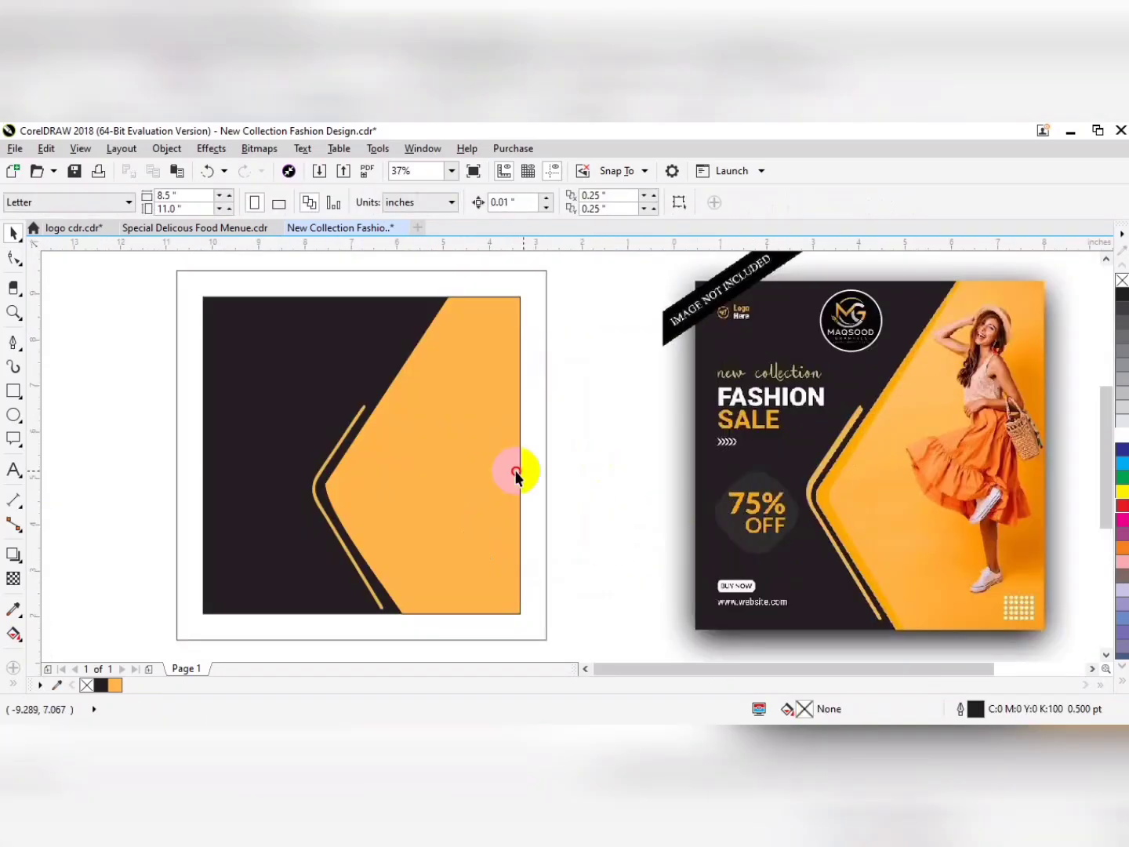
left_click(517, 470)
left_click_drag(314, 456, 329, 486)
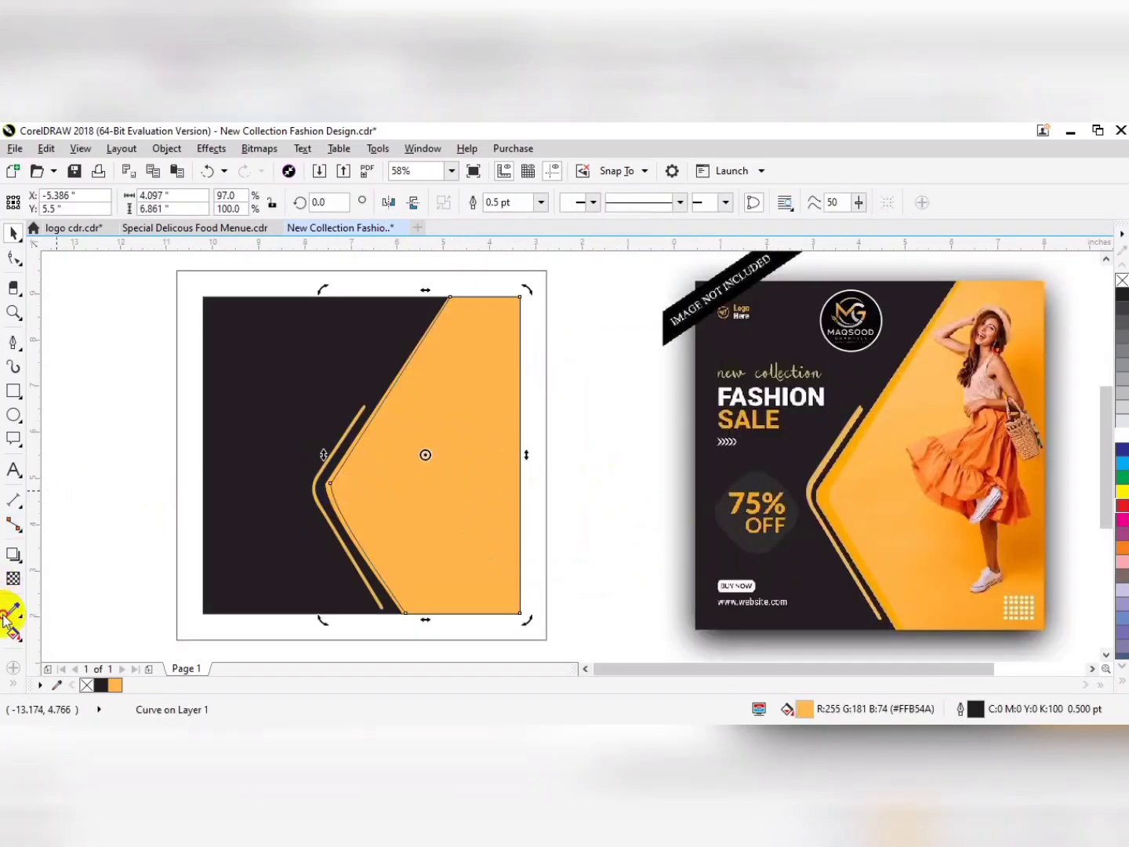
Sample the deeper orange #FDAA04 from the reference flyer's border strip and apply it to the rear orange panel.
left_click(13, 609)
left_click(832, 469)
left_click(348, 457)
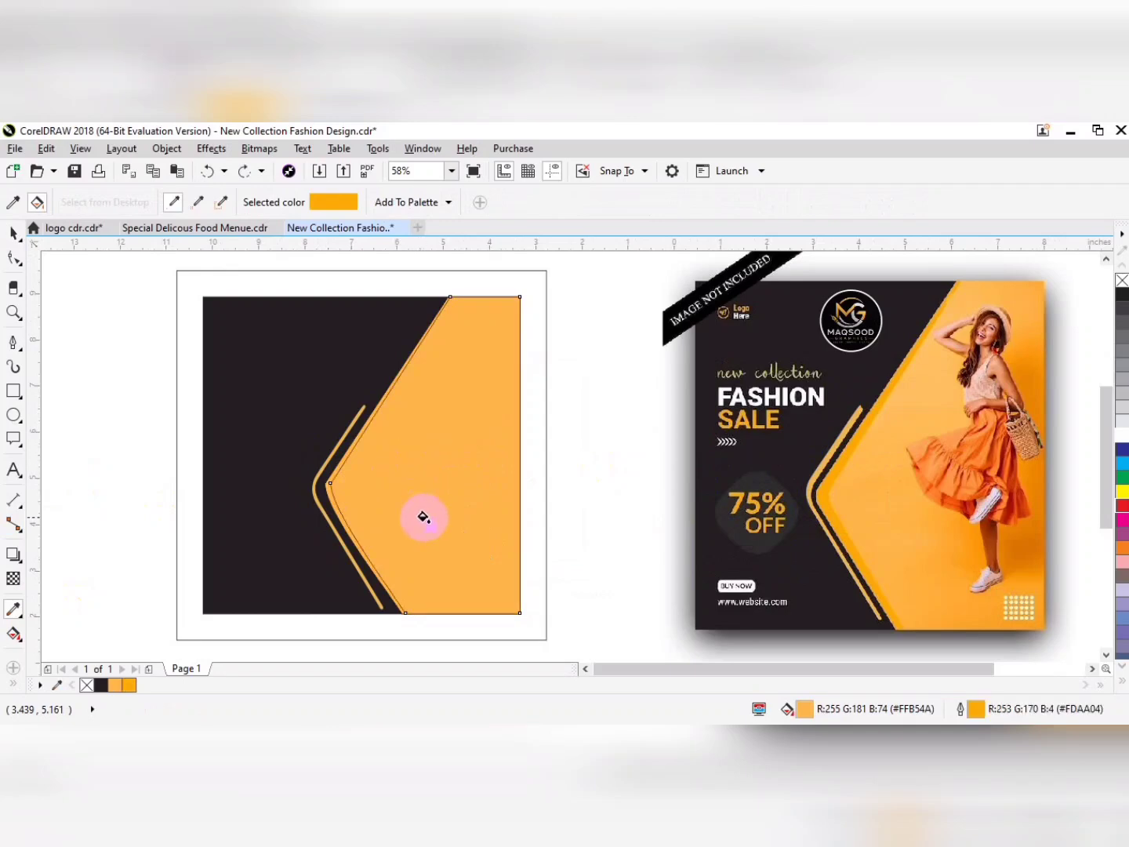
key("space")
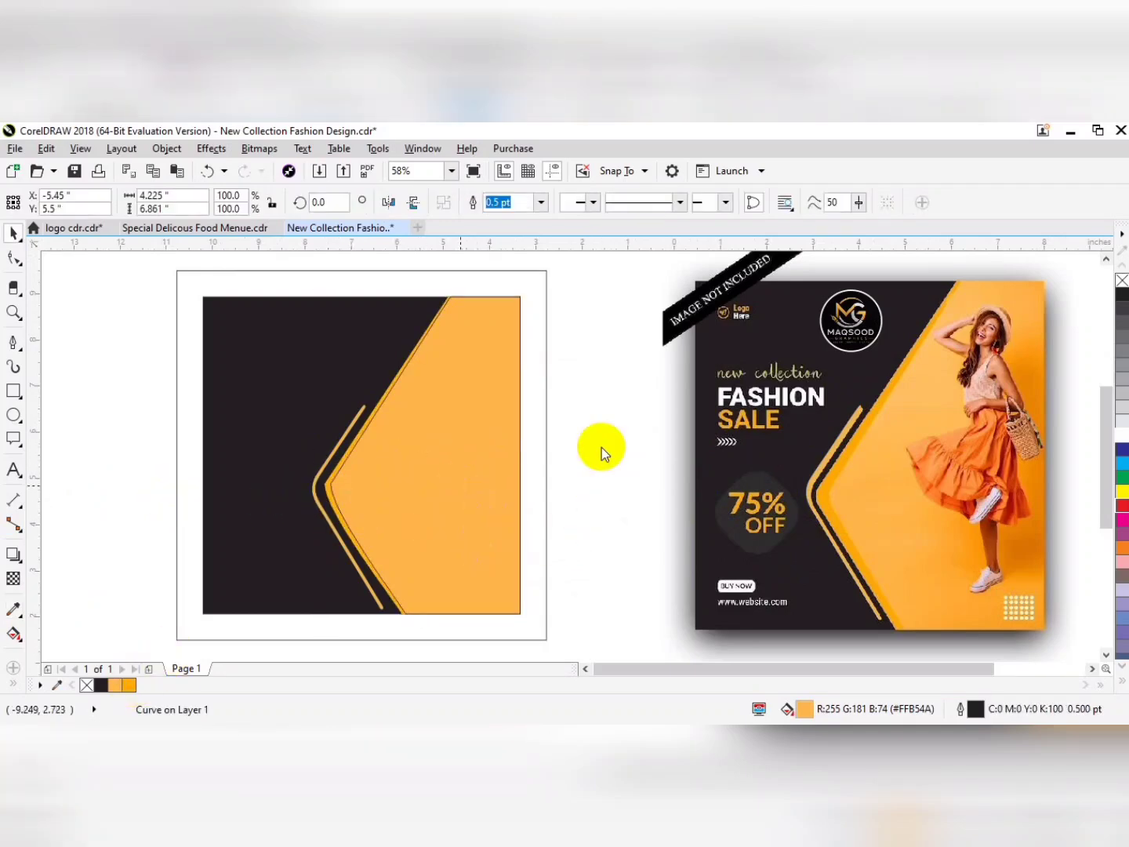
Remove the outline from the orange panels and shift the accent stripe slightly closer to them.
left_click(416, 486)
right_click(87, 684)
left_click_drag(314, 497, 317, 496)
left_click(565, 504)
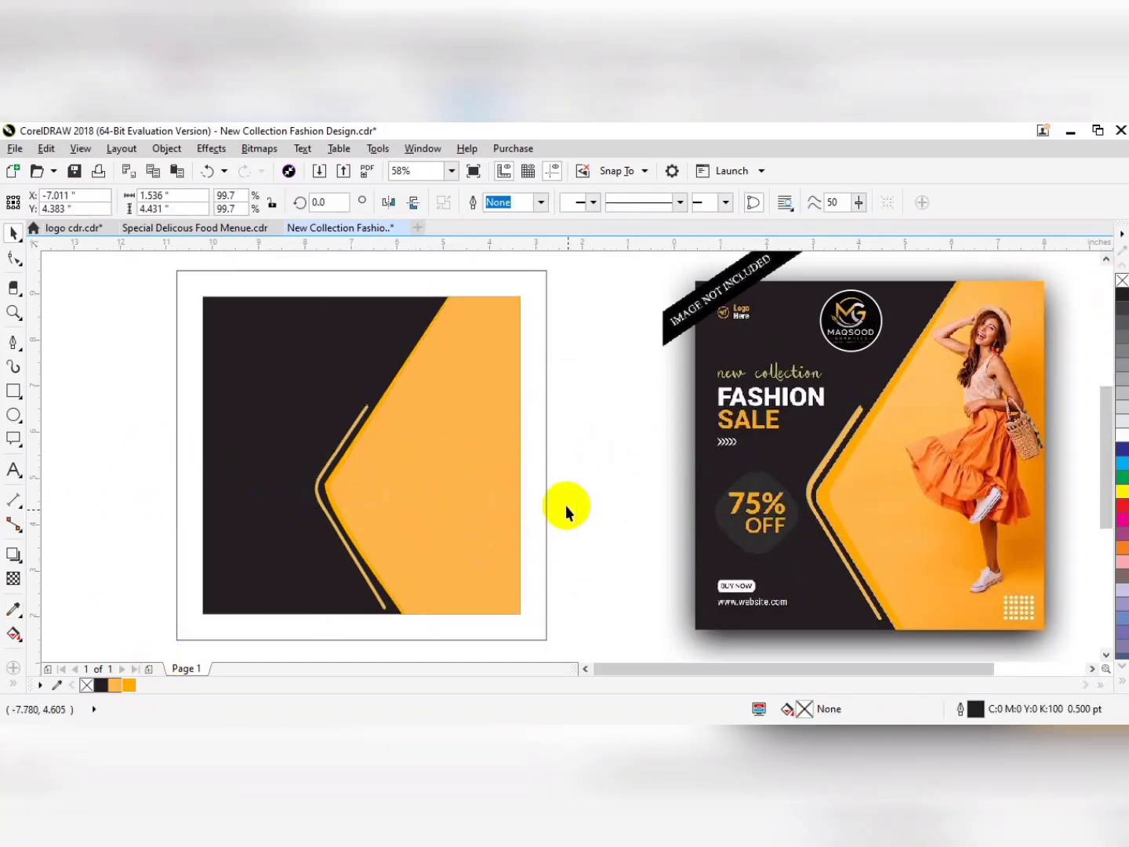
Copy the round logo from the reference flyer onto the upper part of the dark background.
left_click(394, 500)
left_click_drag(850, 319, 337, 338)
right_click(336, 338)
left_click(602, 497)
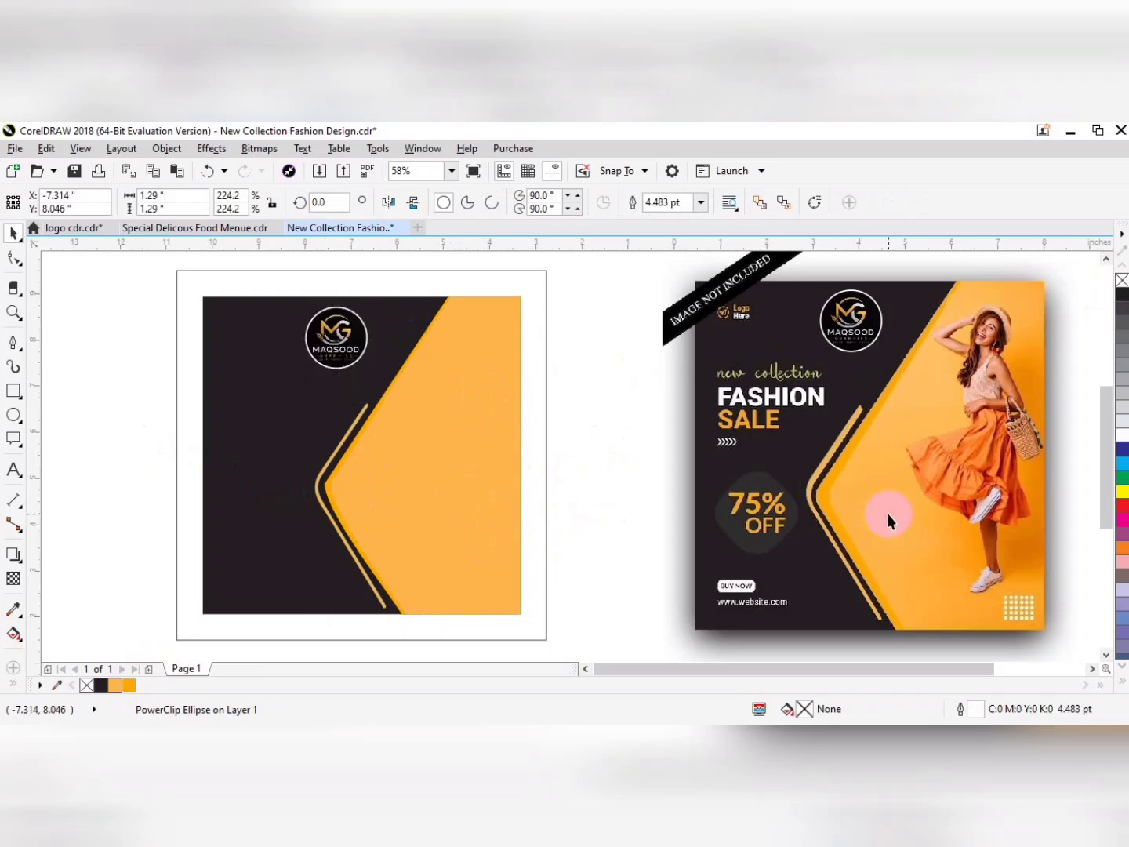
Copy the woman's photo from the reference flyer in front of the orange panel and scale it to about 86.7%.
left_click(888, 512)
key("shift+Page_Down")
left_click_drag(951, 431, 479, 411)
key("shift+Page_Up")
left_click_drag(368, 631, 391, 609)
key("Left")
key("Left")
right_click(450, 381)
left_click(498, 222)
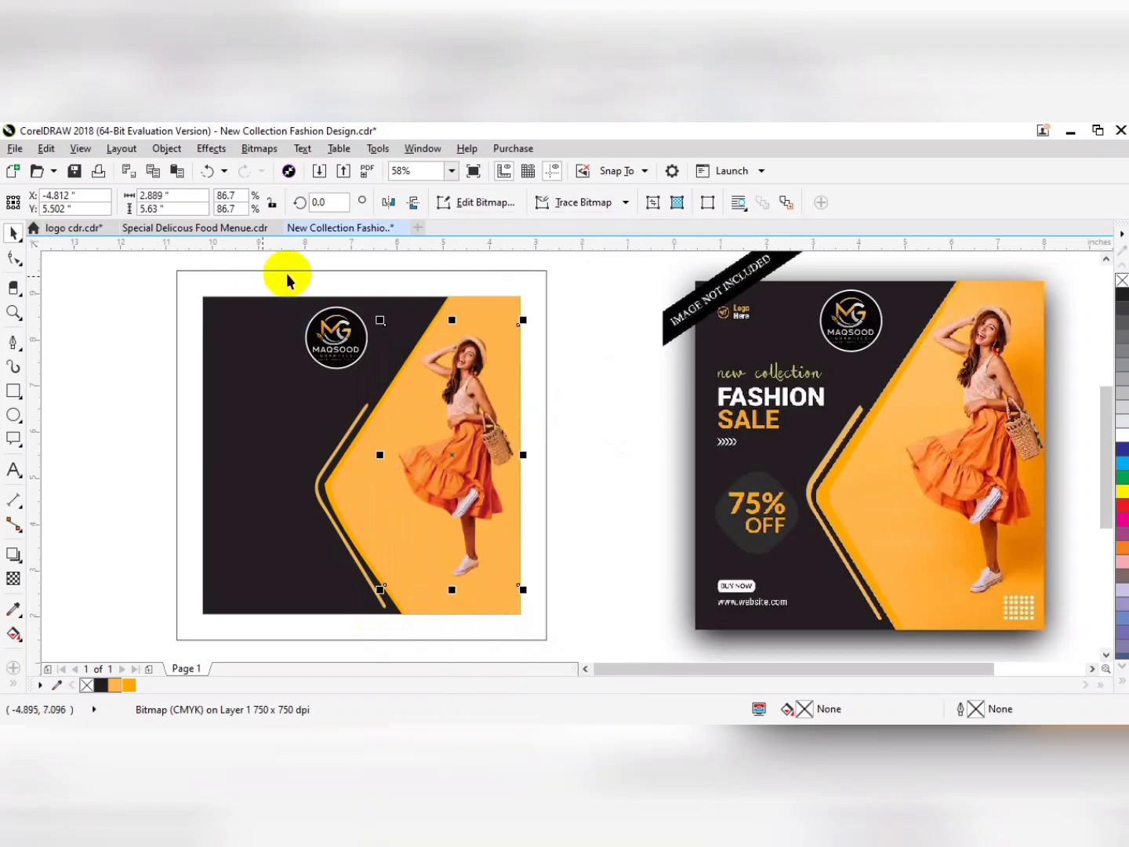
PowerClip the two orange panels, accent stripe and woman's photo inside the dark background rectangle, leaving out the logo.
left_click_drag(324, 588, 285, 625)
left_click(355, 365, "shift")
right_click(455, 377)
left_click(456, 296)
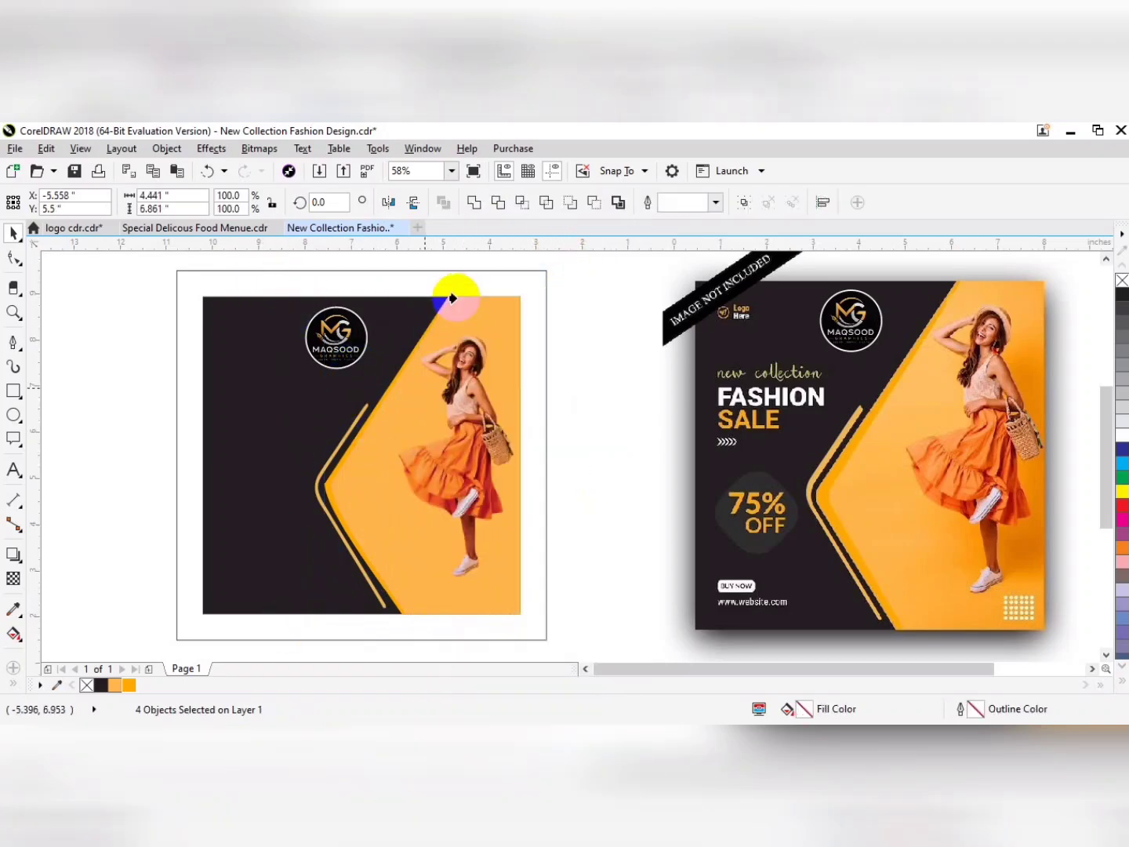
left_click(232, 514)
left_click(497, 486)
left_click(156, 454)
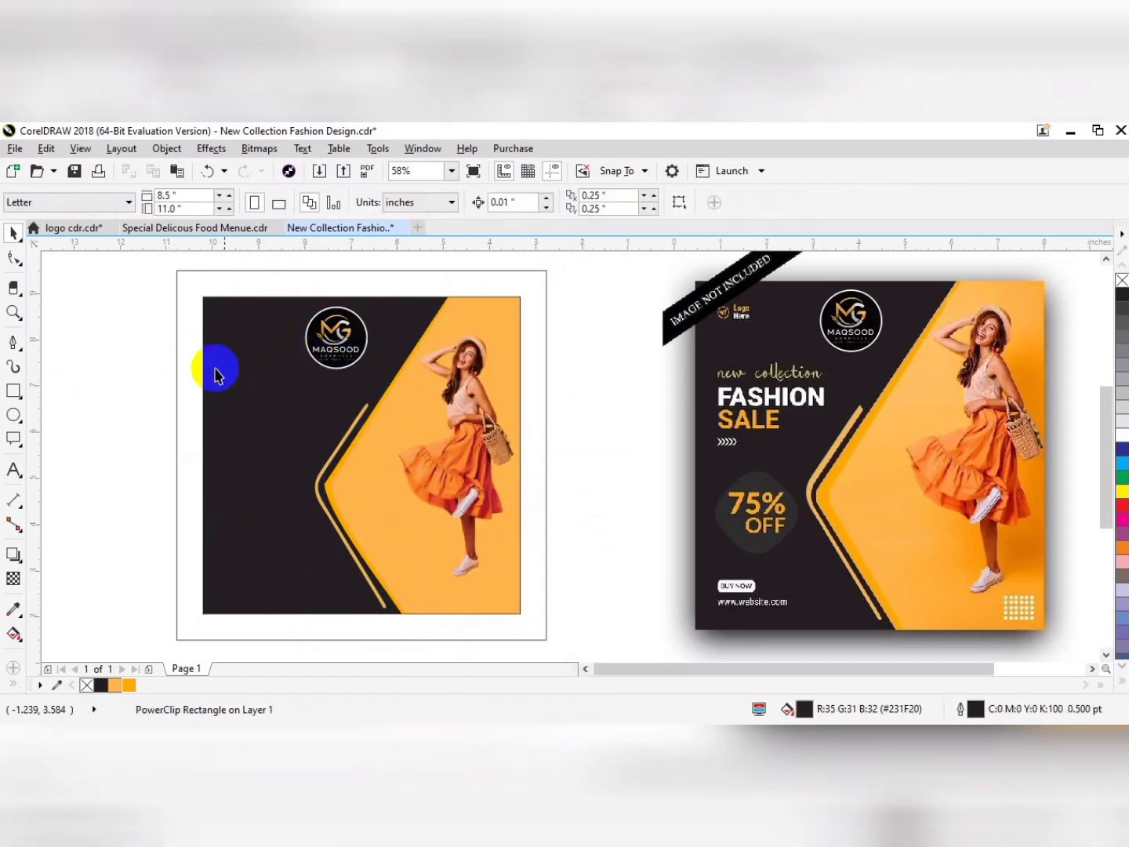
Move the round logo into the dark background's upper-left corner.
left_click_drag(335, 346, 276, 304)
Add the text lines "New Collection", "FASHION", "SALE", "75%" and "OFF" beside the design and break them into separate objects.
left_click(15, 469)
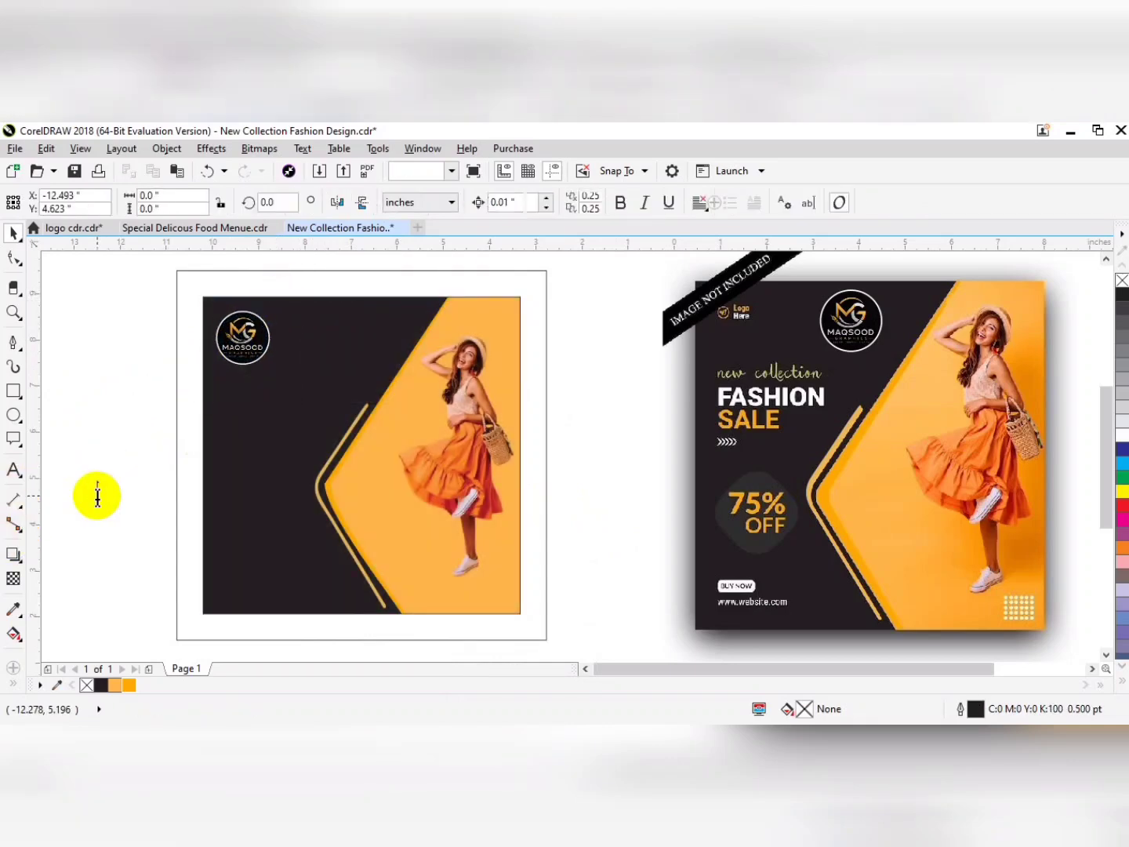
left_click(95, 494)
type("Nw")
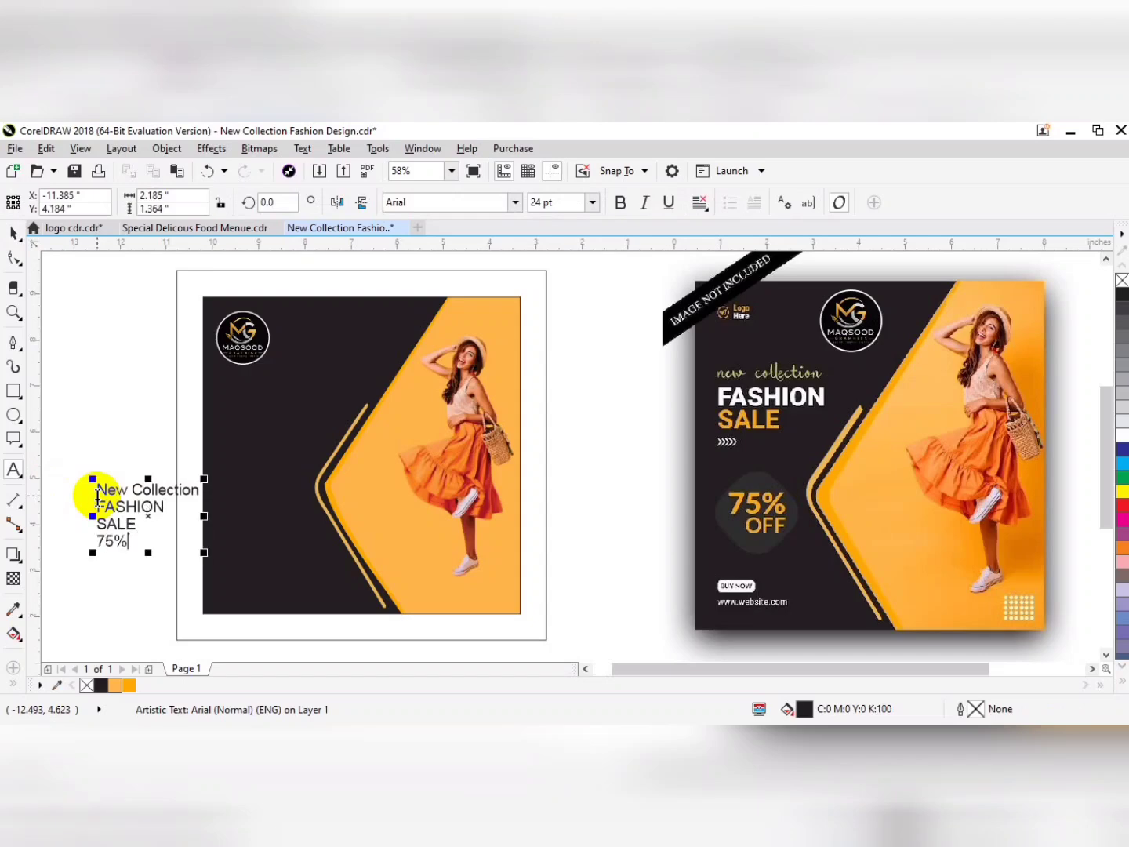
key("ctrl+space")
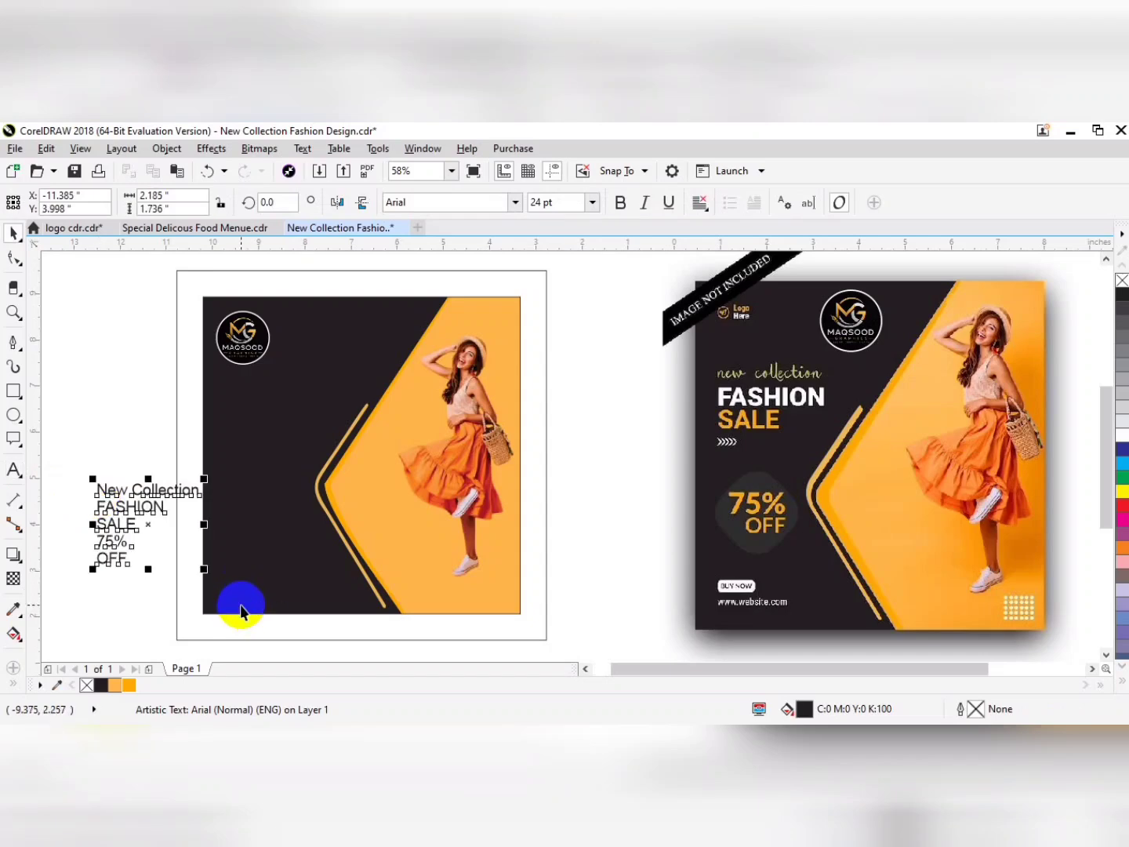
key("ctrl+k")
Set "New Collection" in Edwardian Script ITC and place it in orange below the logo.
left_click(518, 203)
left_click(491, 316)
left_click_drag(164, 490, 297, 385)
left_click_drag(353, 424, 350, 404)
Set the "FASHION" and "SALE" texts in Swis721 BlkCn BT.
left_click(147, 515)
left_click(514, 202)
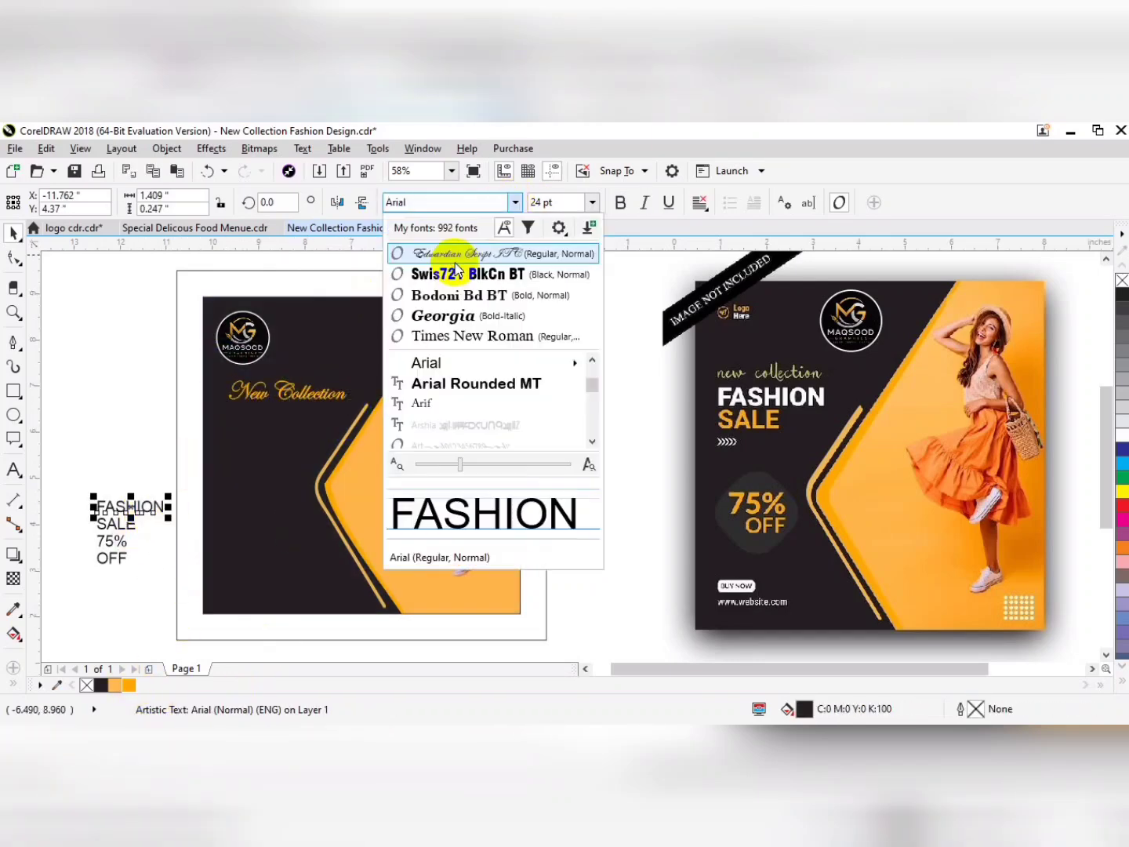
left_click(428, 181)
left_click(117, 524)
left_click(514, 201)
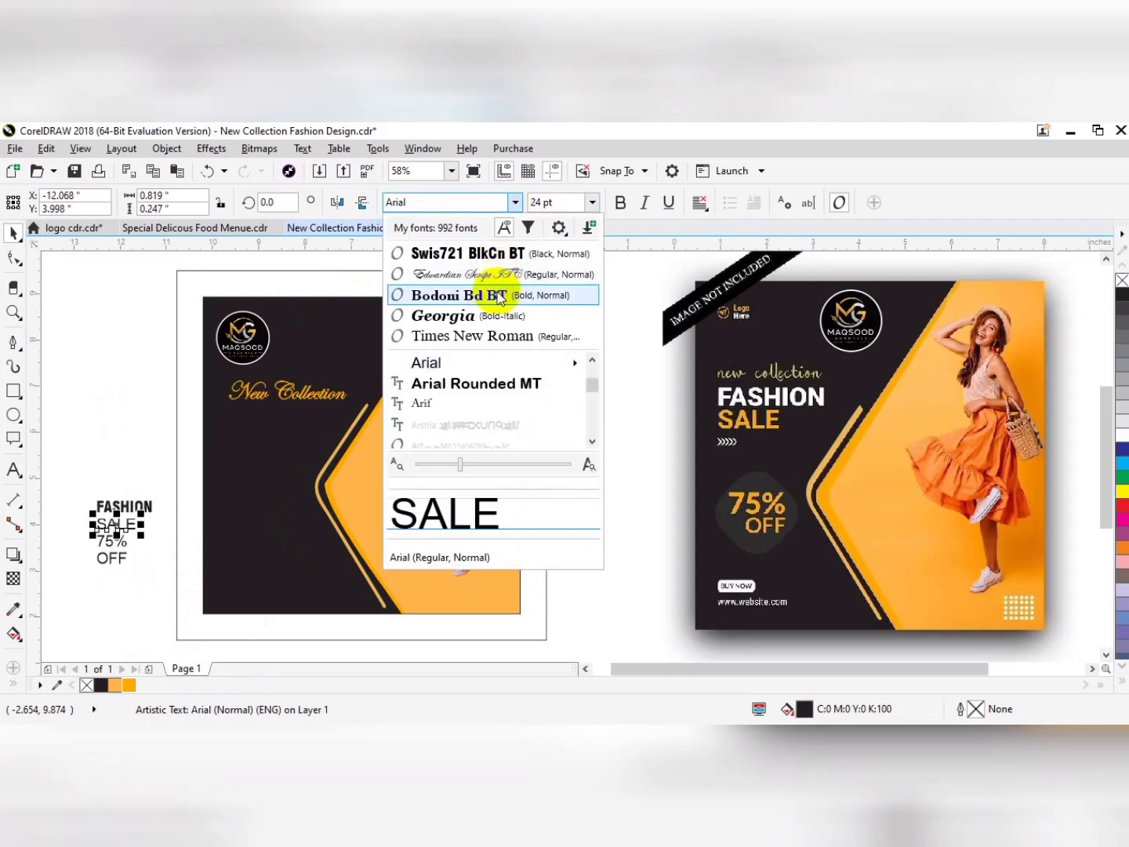
left_click(455, 268)
Place "FASHION" and "SALE" below "New Collection" at about 49.8 pt with white fill and outline.
left_click(145, 506, "shift")
left_click_drag(145, 506, 338, 495)
left_click(1121, 436)
right_click(1121, 435)
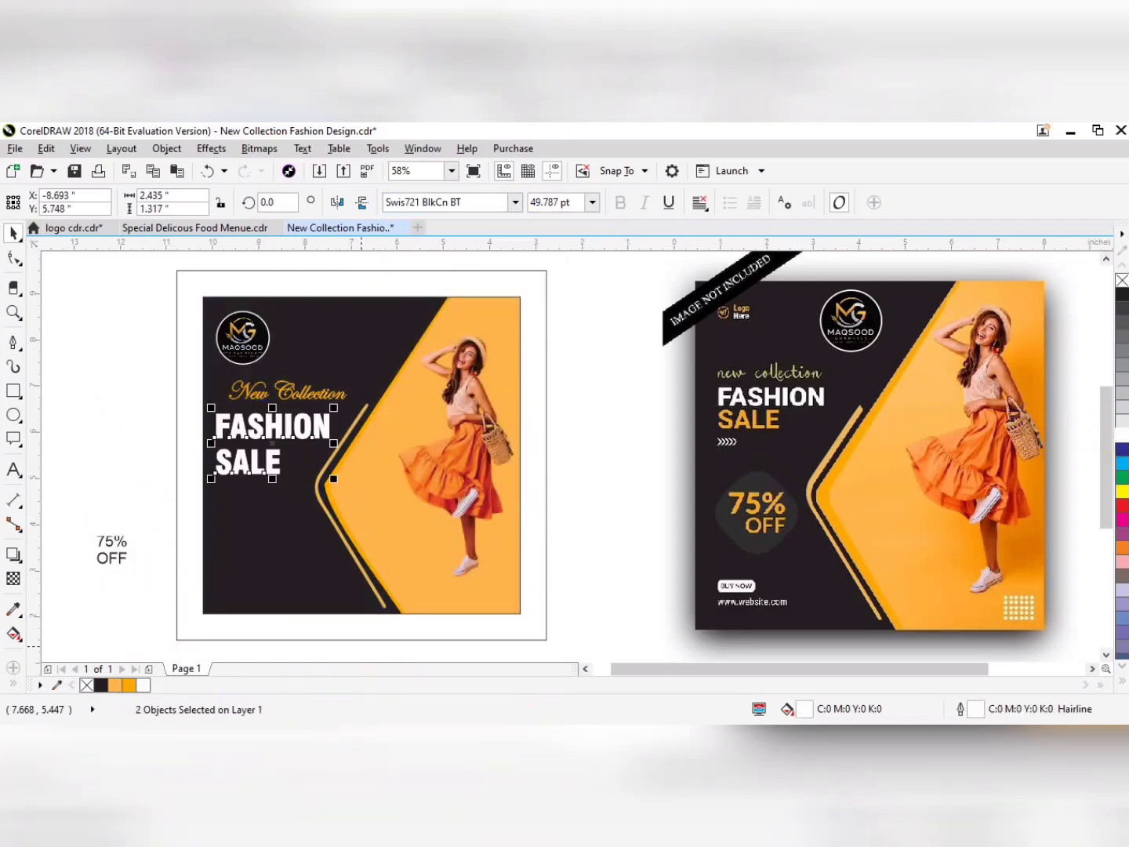
Recolor the "SALE" text light orange #FFB54A.
left_click(162, 482)
left_click(232, 466)
left_click(118, 685)
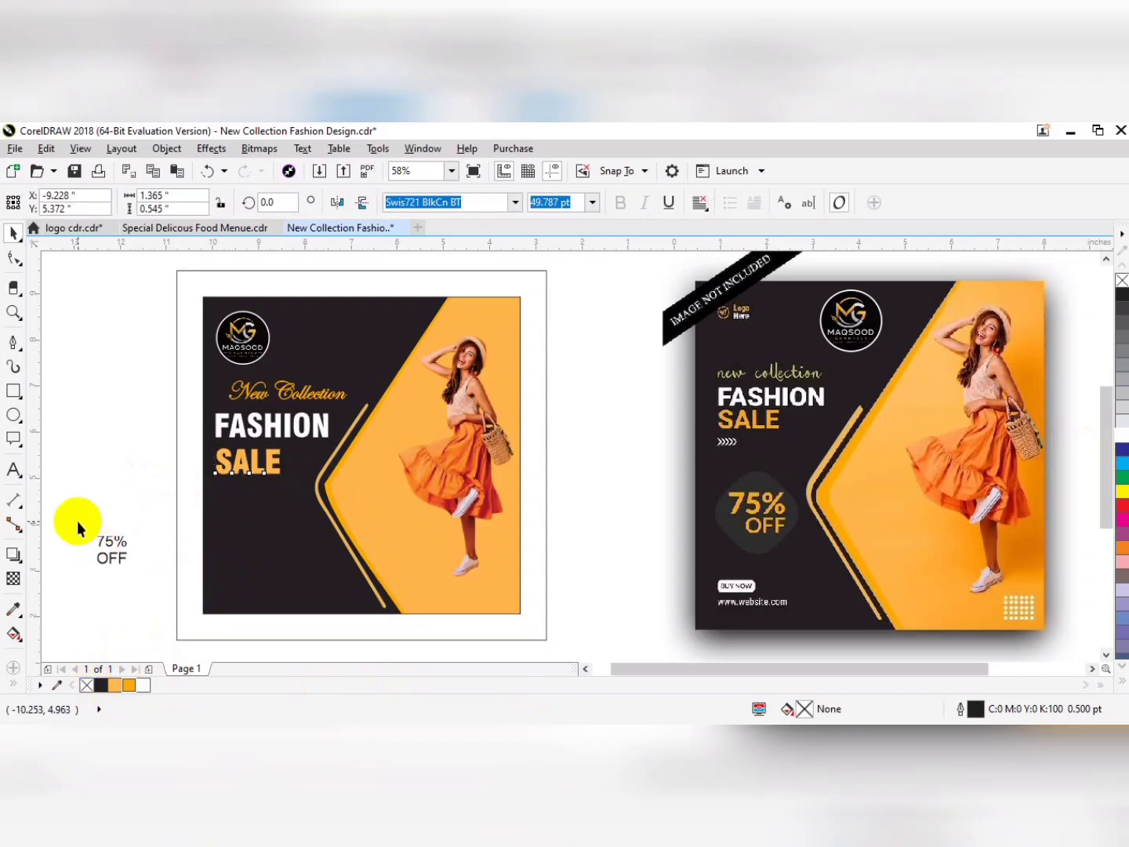
Draw a square about 1.25 in wide with corners rounded about 0.18 in, and place it tilted below "SALE".
left_click(17, 397)
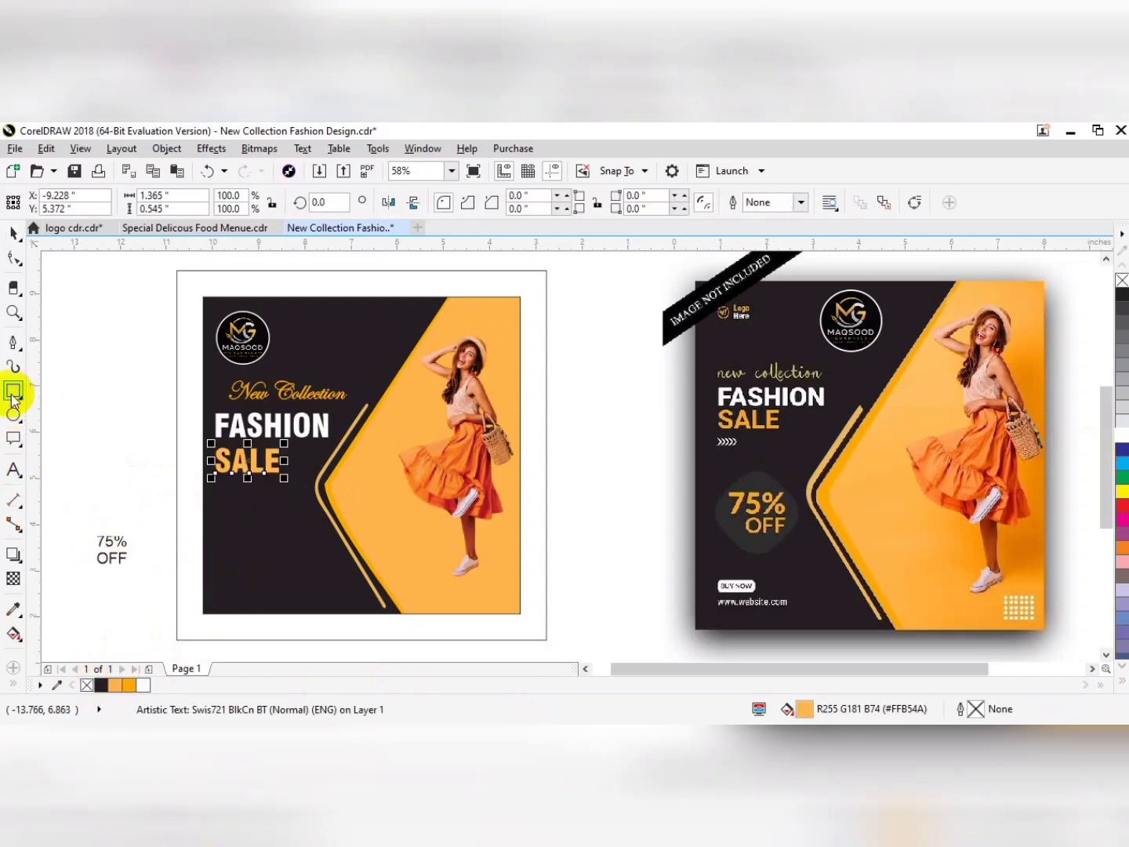
mouse_move(103, 419)
left_mouse_down()
mouse_move(162, 478)
mouse_move(157, 469)
left_mouse_up()
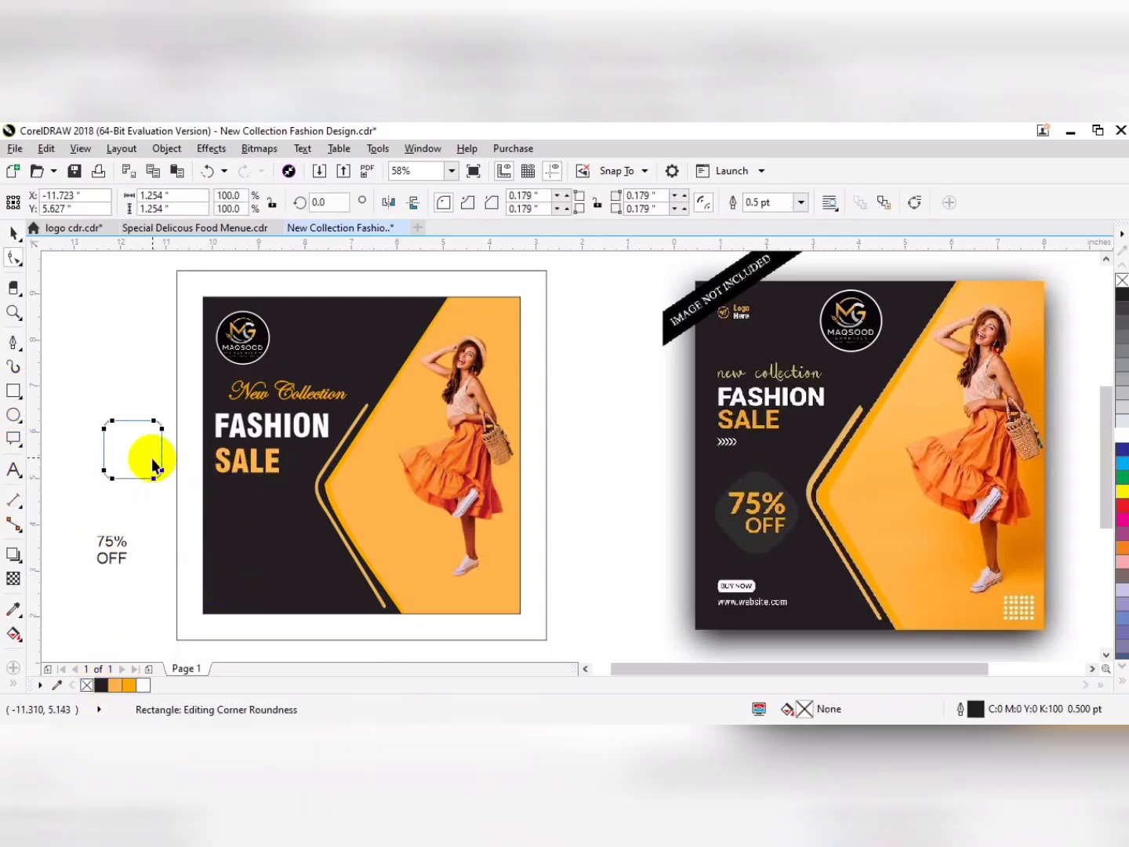
key("space")
left_click(161, 436)
left_click_drag(166, 416, 278, 548)
Fill the tilted rounded square with the dark gray #2D2D2D sampled from the reference flyer's discount badge.
left_click(16, 608)
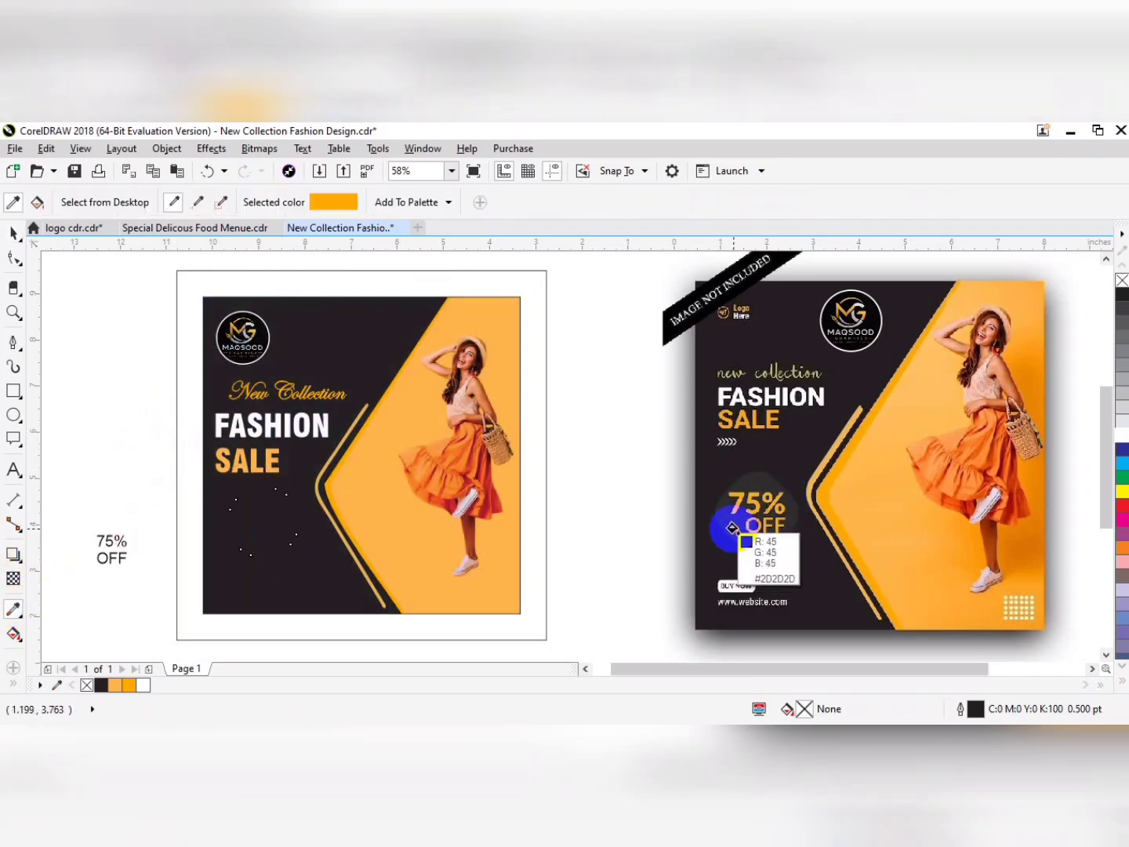
left_click(733, 528)
left_click(264, 522)
Make the "75%" and "OFF" texts bold and move them onto the gray rounded square.
left_click(620, 202)
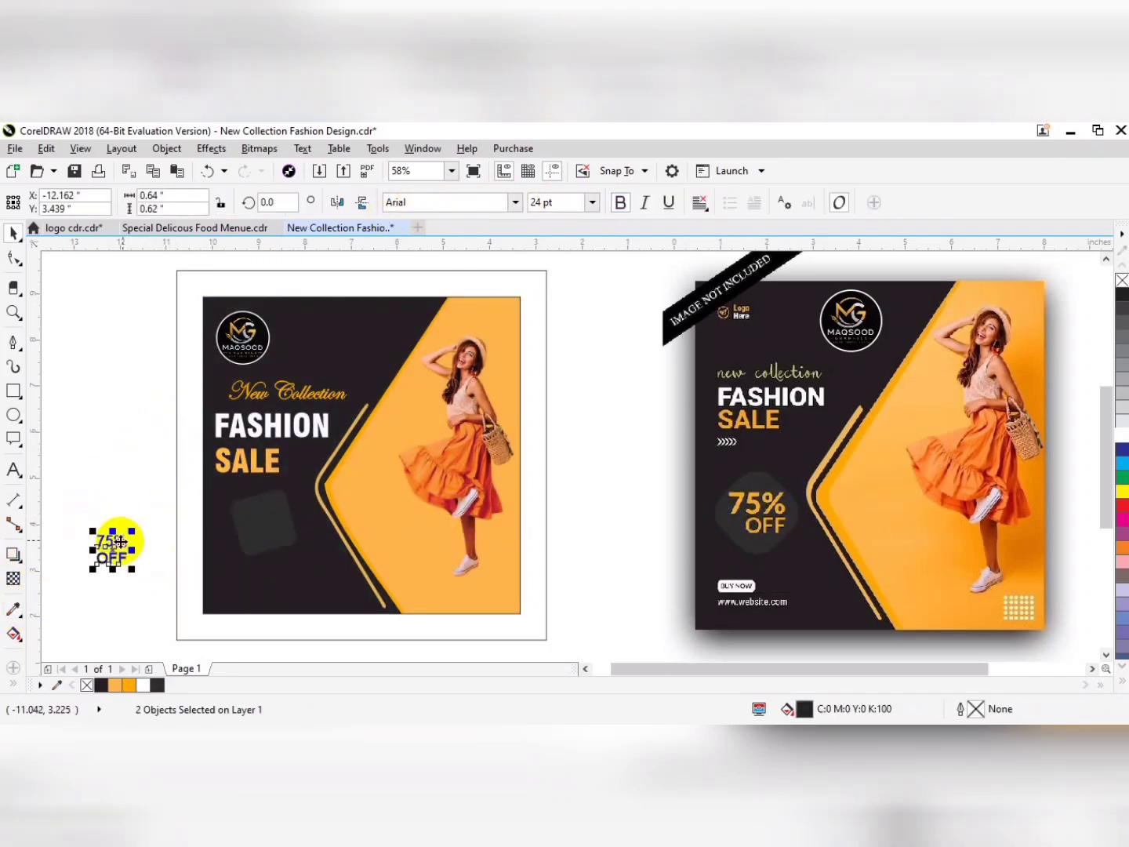
left_click_drag(117, 538, 270, 510)
key("F2")
left_click(402, 448)
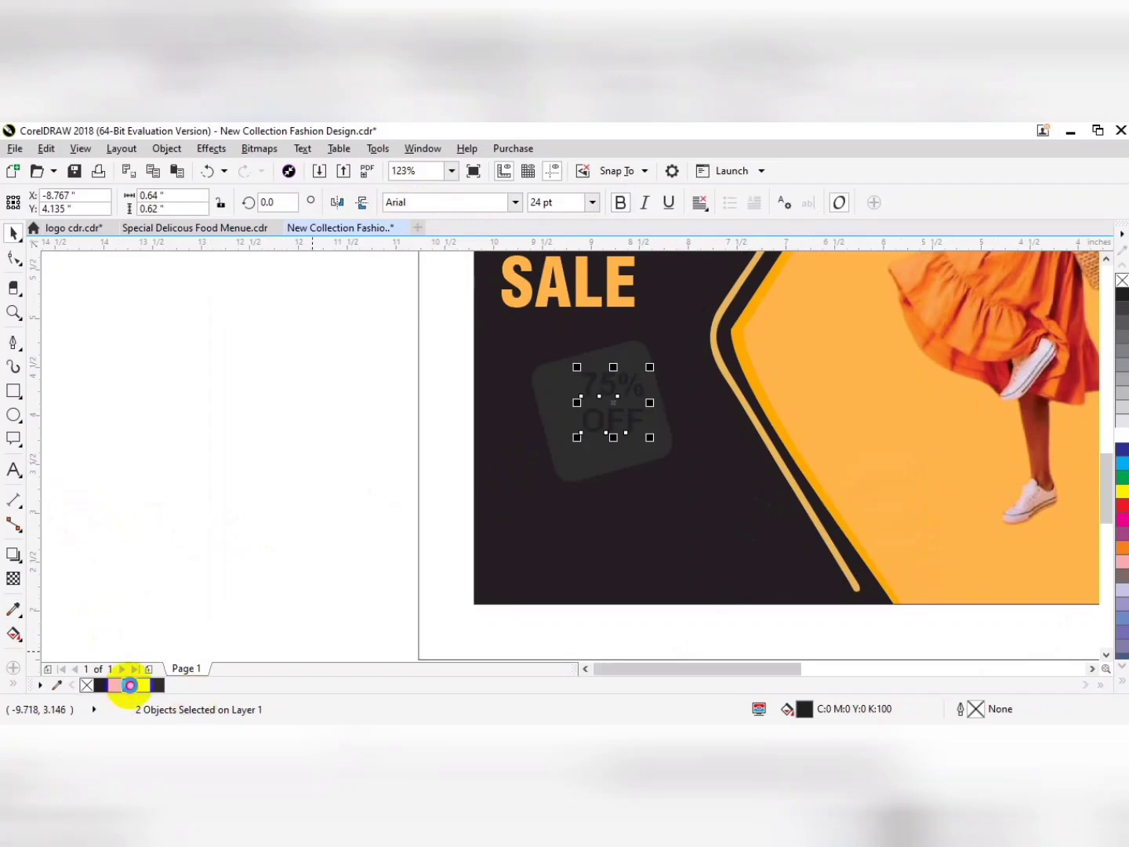
Color the "75%" and "OFF" texts orange #FDAA04, then group and enlarge them to about 0.71 in wide.
left_click(131, 685)
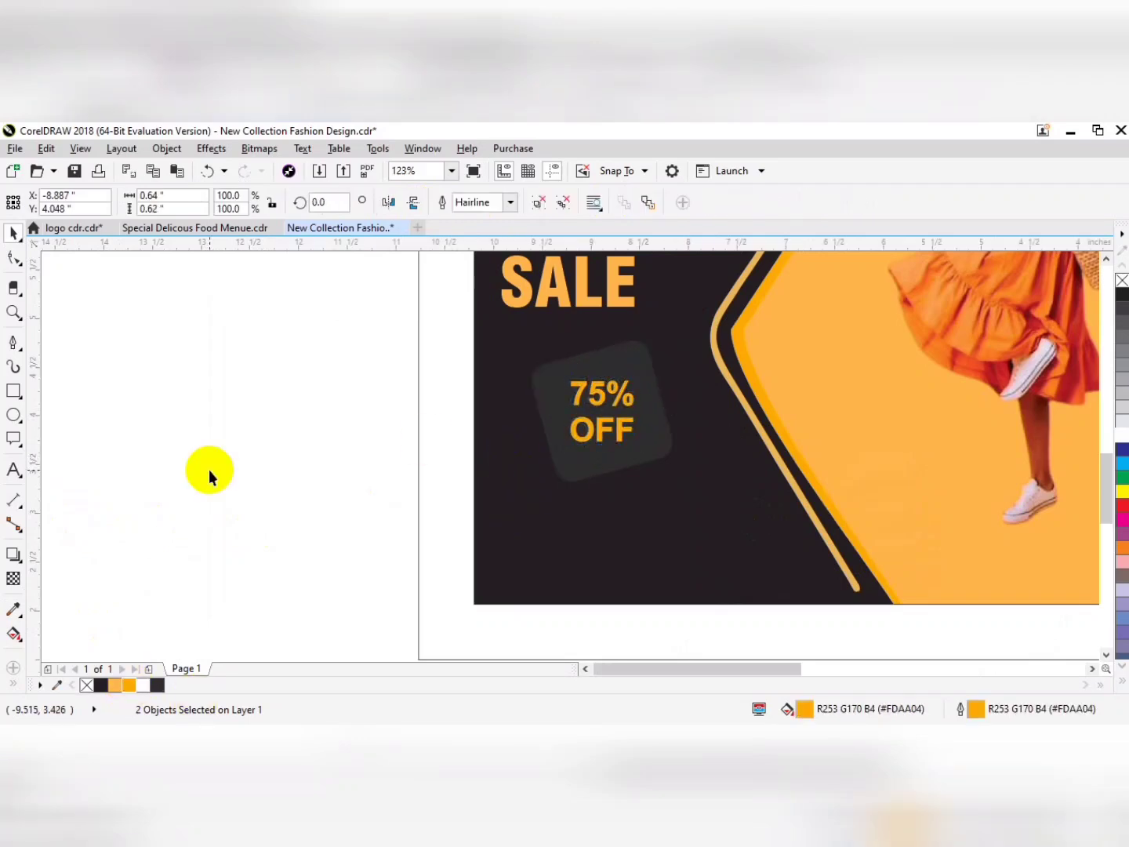
key("ctrl+g")
left_click_drag(638, 375, 643, 371)
Draw a square about 0.3 in wide beside the small row of arrows in the reference flyer.
left_click(13, 391)
left_click_drag(383, 467, 105, 437)
left_click_drag(859, 451, 470, 573)
scroll(665, 465, "down", 1)
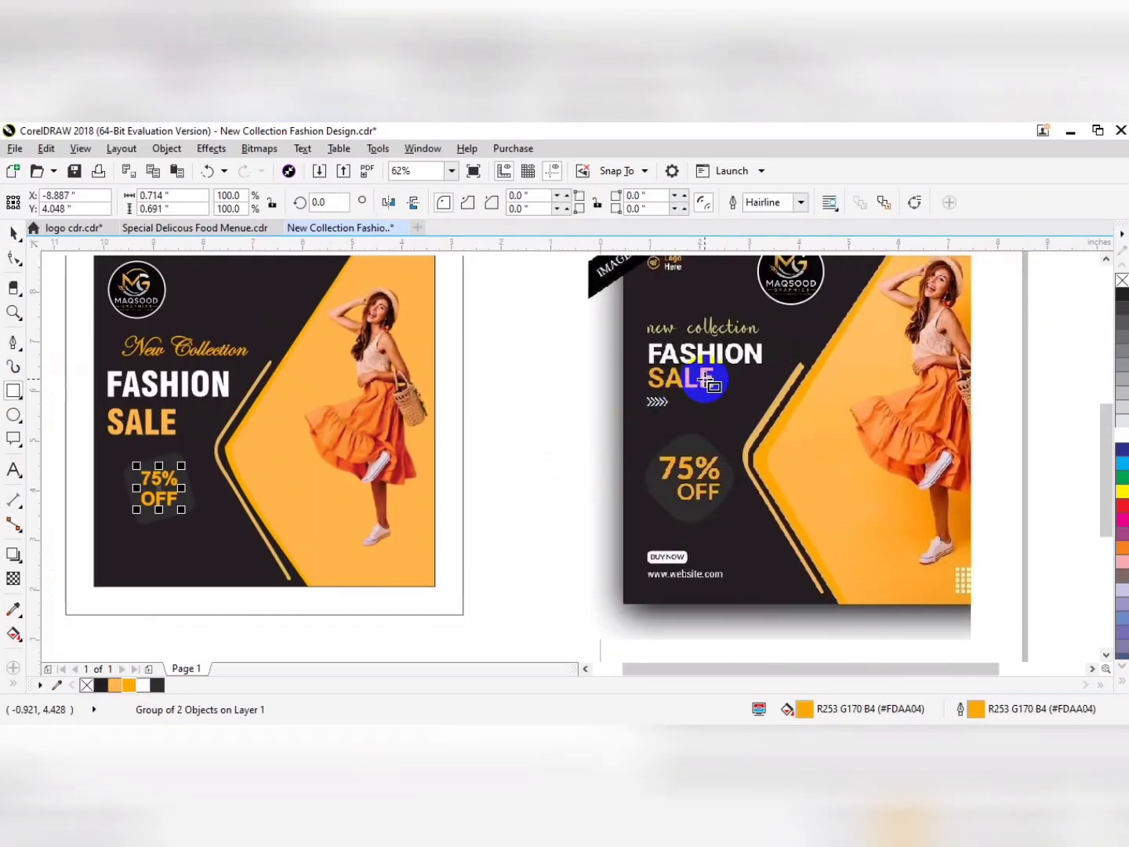
scroll(603, 420, "up", 2)
mouse_move(396, 395)
left_mouse_down()
mouse_move(421, 420)
mouse_move(474, 400)
left_mouse_up()
key("space")
left_click_drag(813, 352, 595, 423)
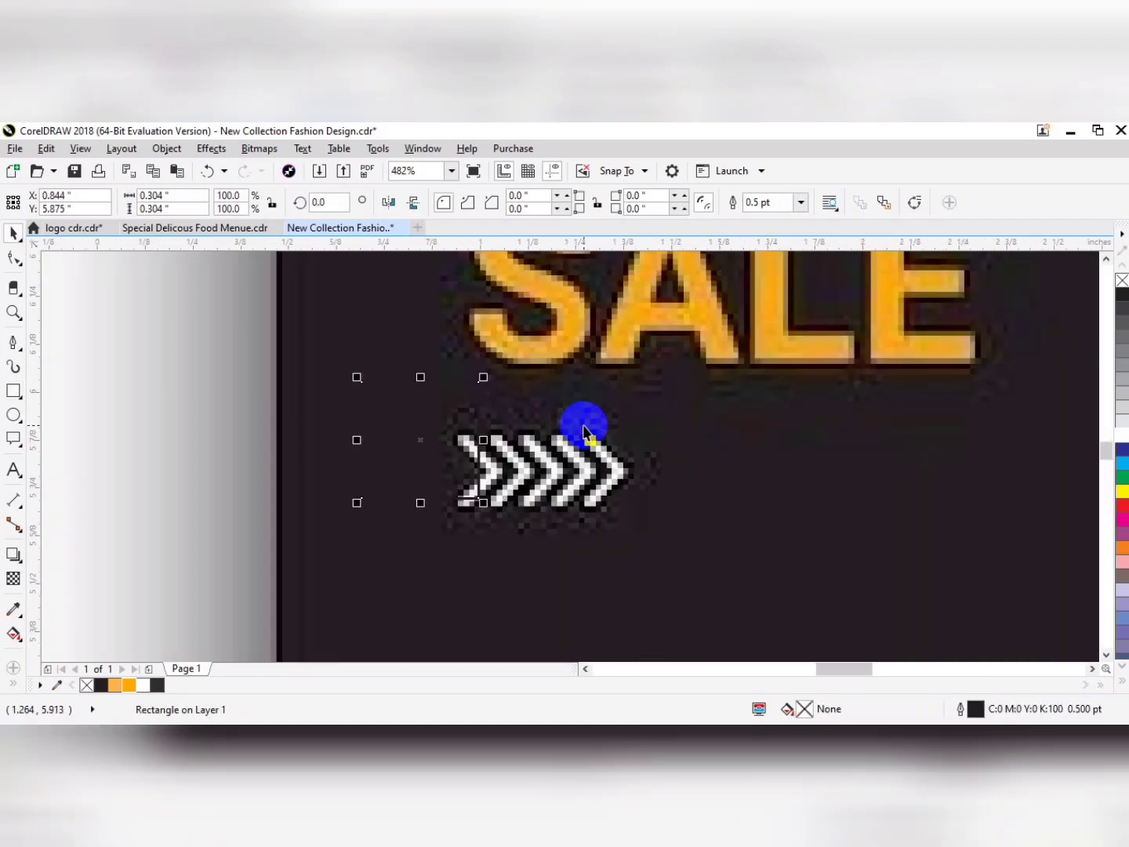
Convert the square to curves, color its fill and outline white, and reshape one side into a pointed inward notch.
key("ctrl+q")
left_click(1119, 432)
right_click(1119, 432)
left_click_drag(421, 454, 283, 486)
key("F10")
double_click(176, 486)
key("space")
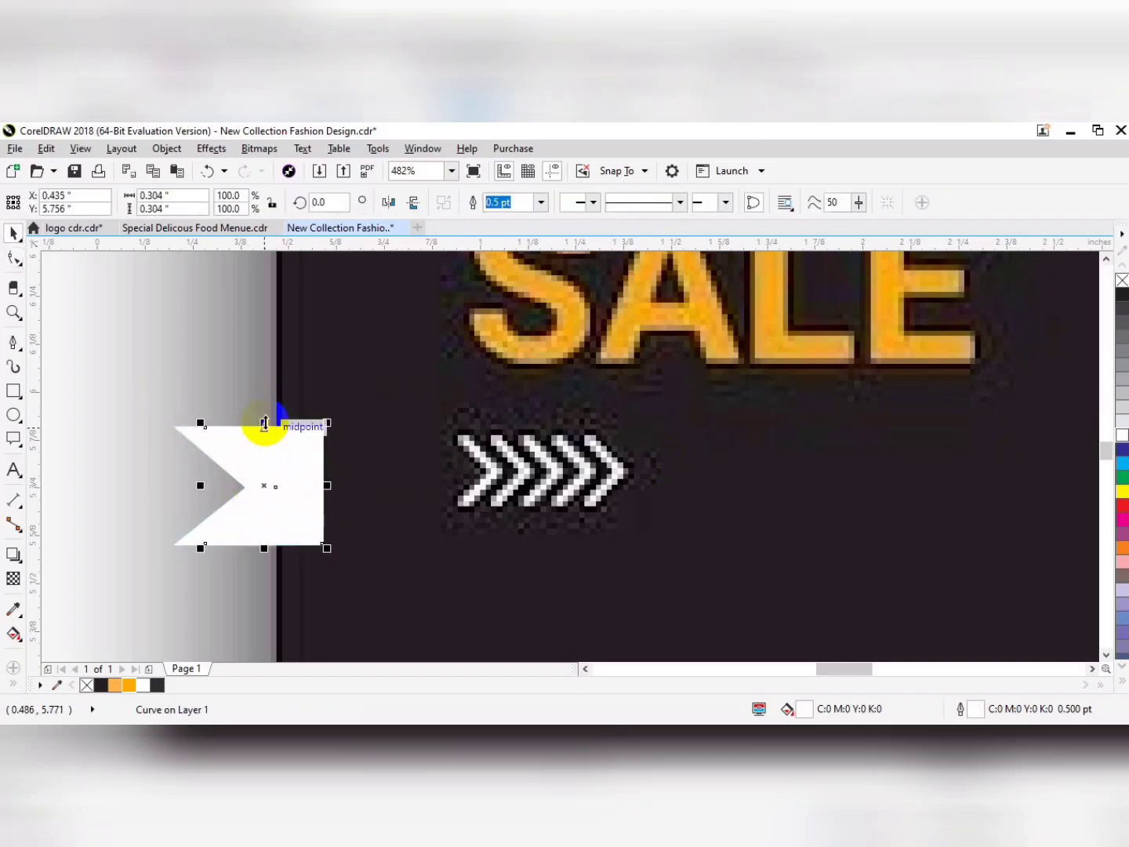
Stretch the offset copy of the white notched shape to about 0.36 in tall, overlapping the original.
left_click_drag(267, 413, 268, 411)
left_click(194, 431, "shift")
left_click(194, 432)
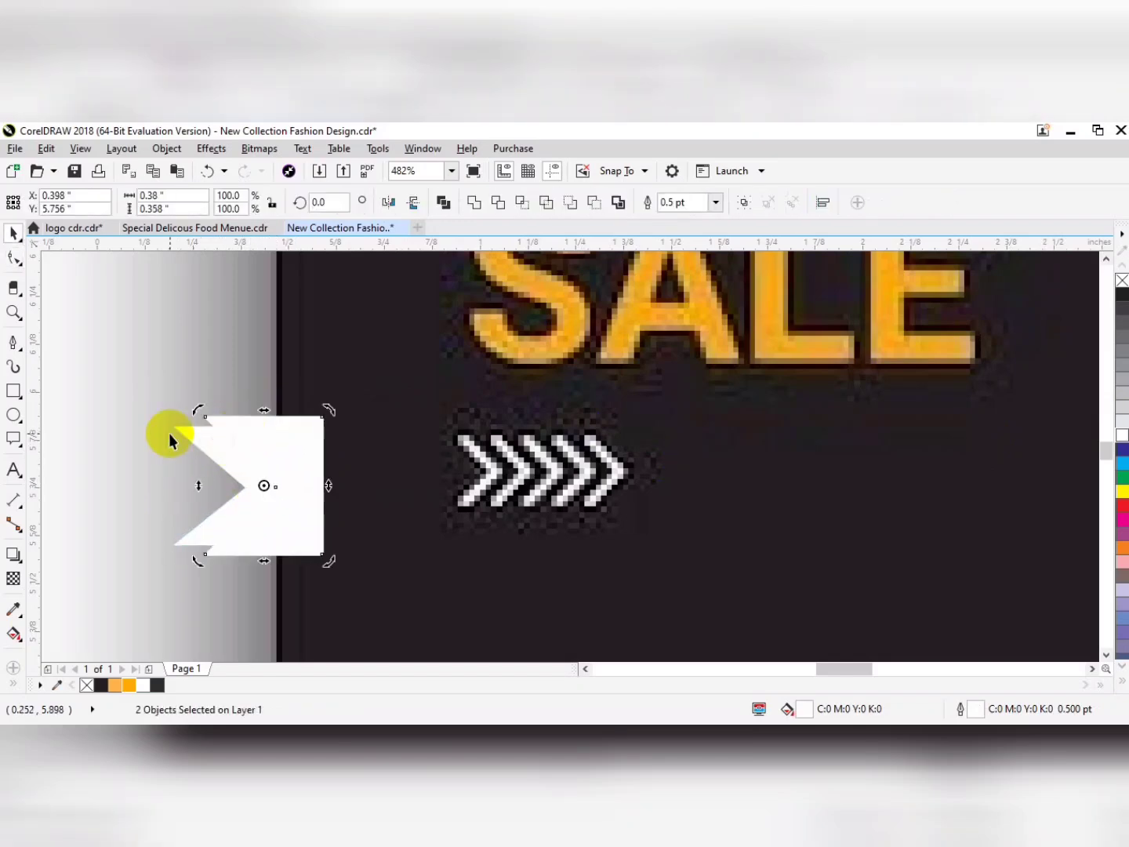
left_click(168, 434)
left_click(290, 441)
key("Escape")
Trim the original notched shape with the taller copy to leave a chevron, and delete the copy.
left_click_drag(130, 373, 321, 532)
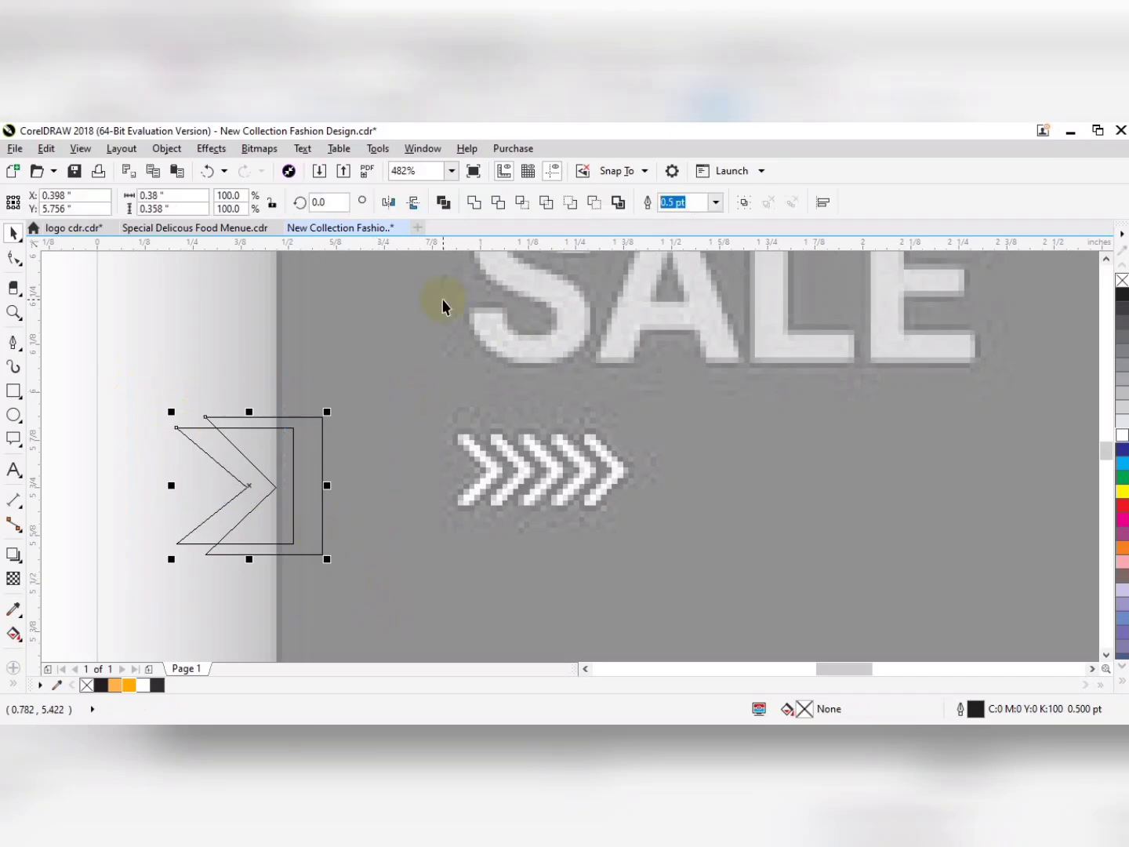
left_click_drag(195, 438, 106, 438)
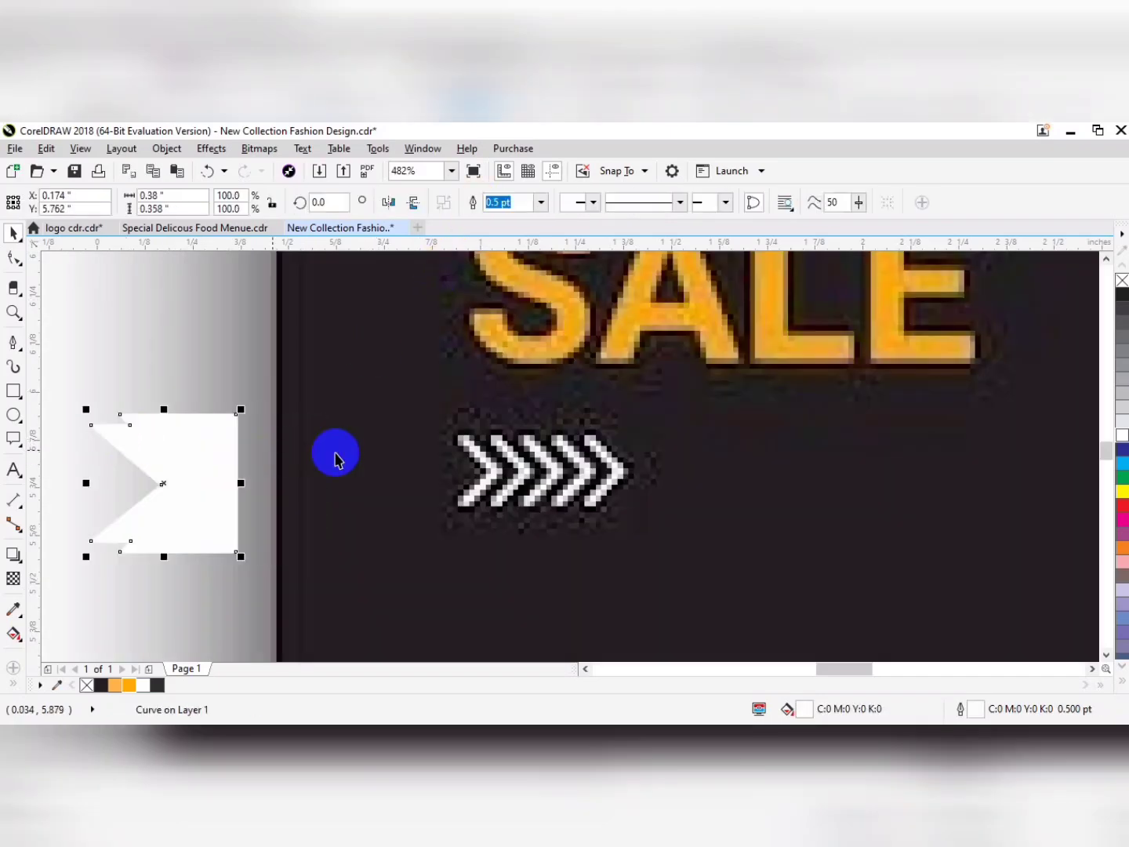
key("ctrl+z")
left_click_drag(306, 426, 345, 426)
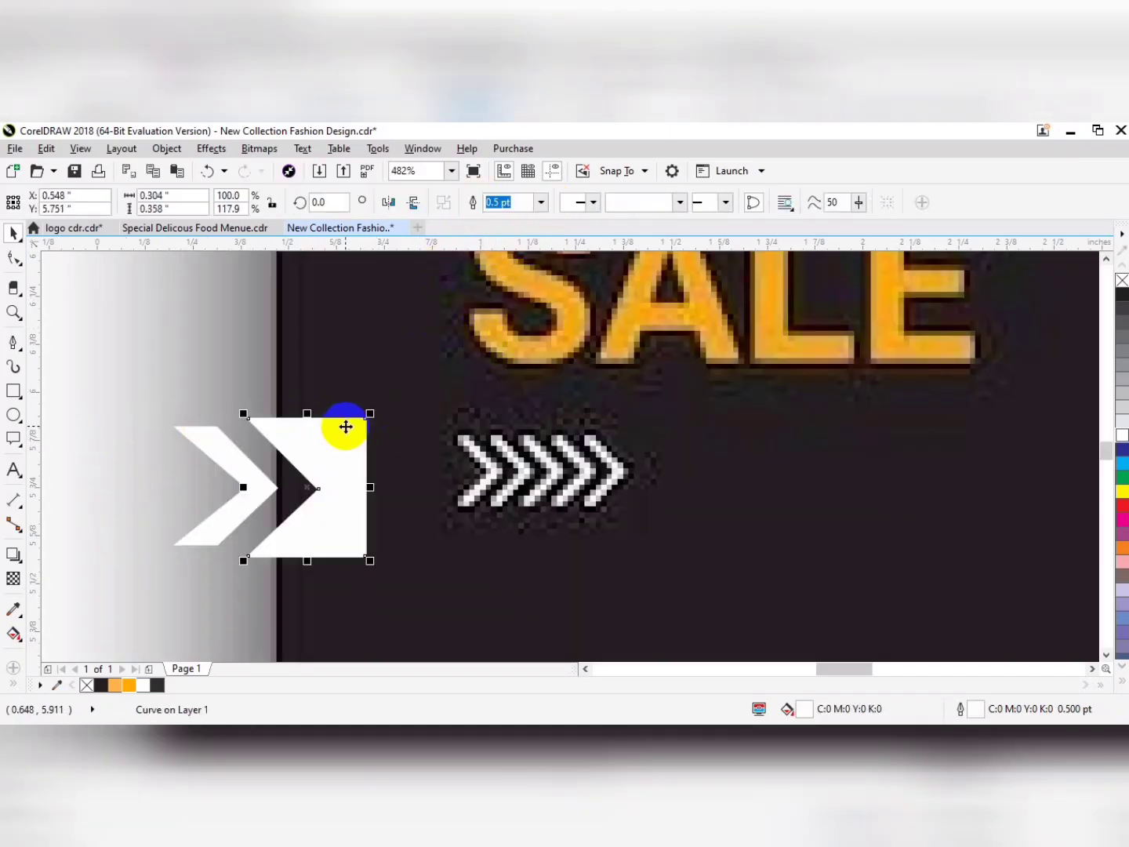
key("Delete")
Move the white chevron onto the new flyer, directly below the left end of "SALE".
scroll(345, 426, "left", 3)
left_click_drag(724, 460, 329, 560)
scroll(725, 458, "down", 2)
scroll(108, 456, "left", 5)
key("F2")
left_click_drag(519, 474, 266, 631)
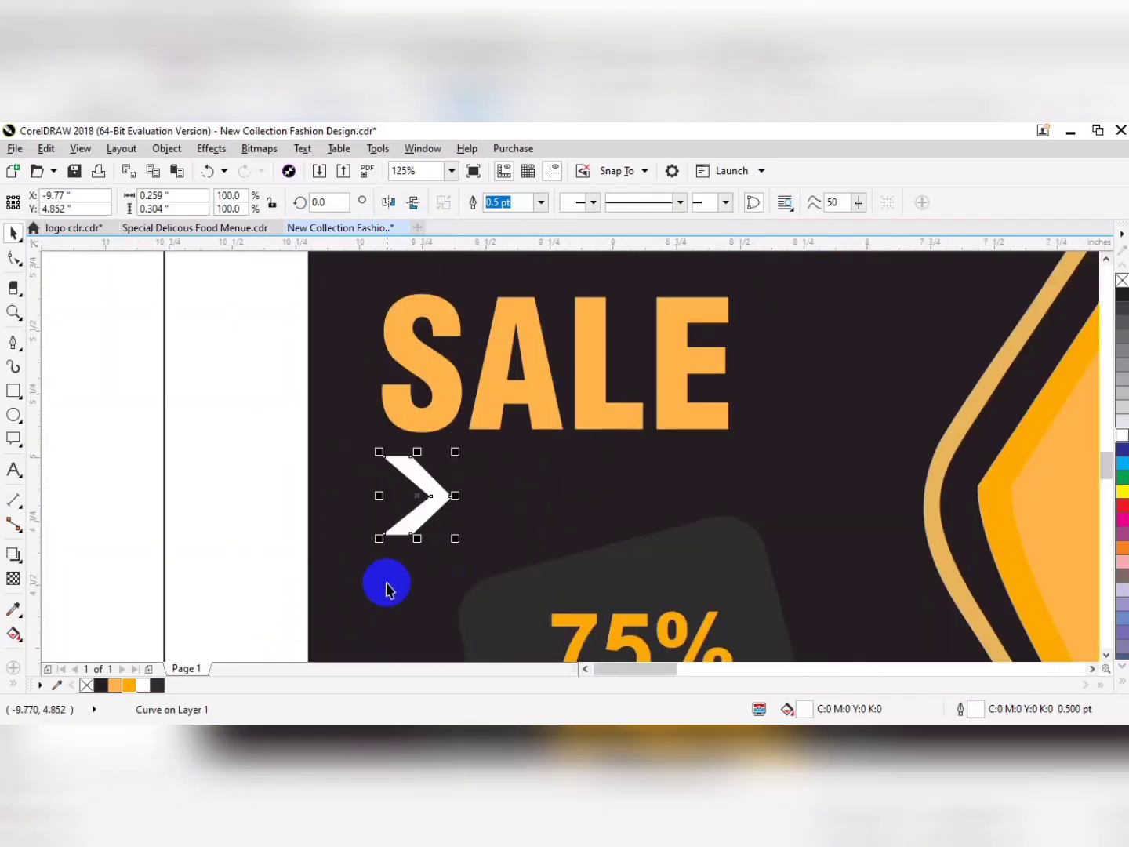
Shrink the chevron and repeat evenly spaced copies to the right until there is a row of nine.
left_click_drag(462, 540, 432, 512)
right_click(431, 511)
key("ctrl+r")
key("ctrl+r")
key("ctrl+r")
key("ctrl+r")
key("ctrl+r")
key("ctrl+r")
key("ctrl+r")
Group the nine chevrons and nudge the group up closer to "SALE".
left_click_drag(98, 445, 478, 401)
key("ctrl+g")
key("Up")
key("Up")
key("Up")
key("Up")
key("Up")
key("Up")
key("F4")
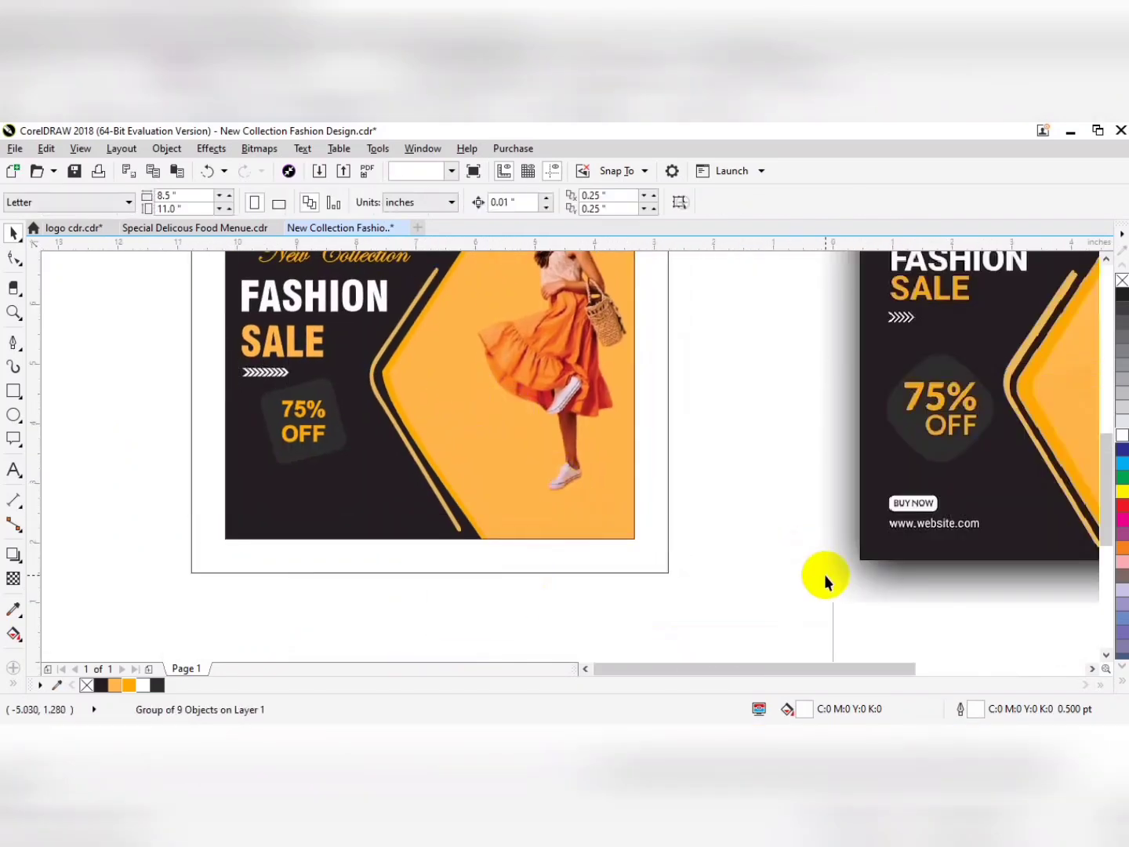
Draw a rectangle about 1.04 by 0.32 in with fully rounded ends below the discount badge, with white fill and outline.
left_click(13, 414)
key("F10")
left_click_drag(320, 494, 308, 479)
key("space")
left_click(1121, 436)
right_click(1122, 434)
key("F2")
left_click_drag(718, 573, 950, 513)
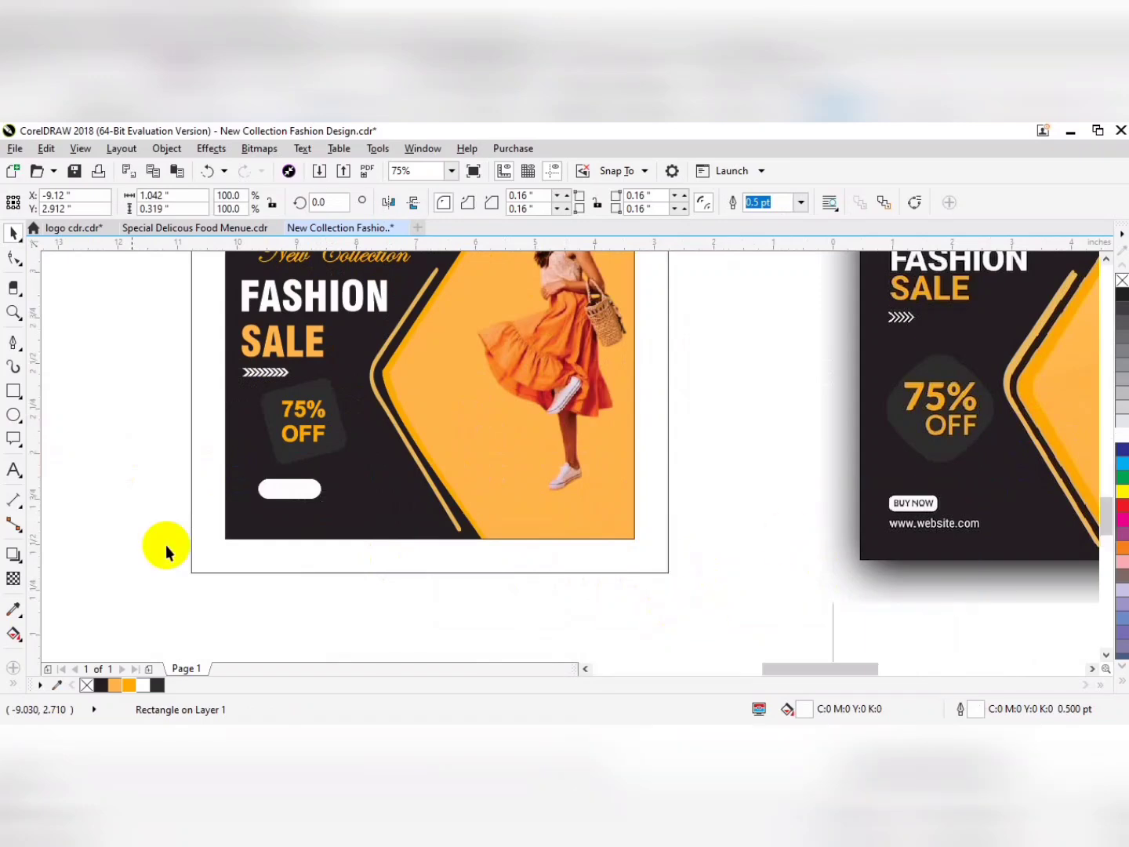
key("F8")
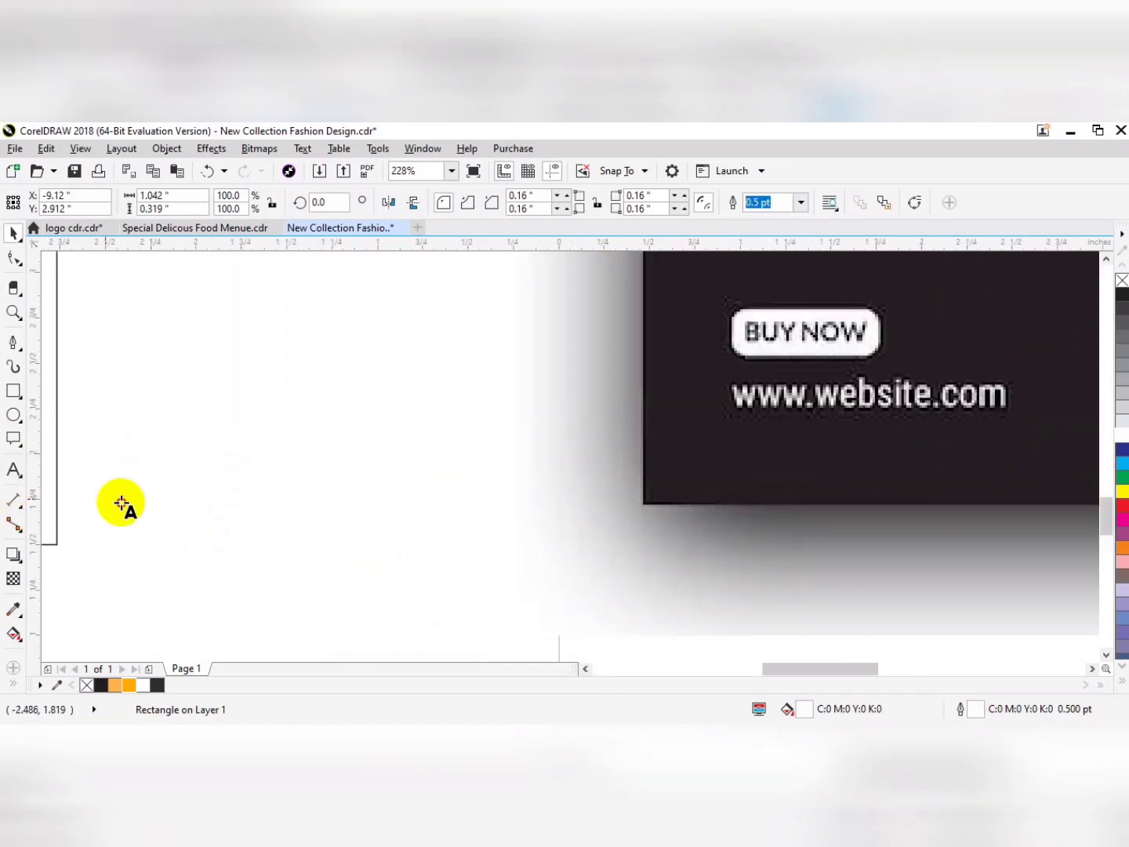
left_click(230, 521)
type("BUY NOW")
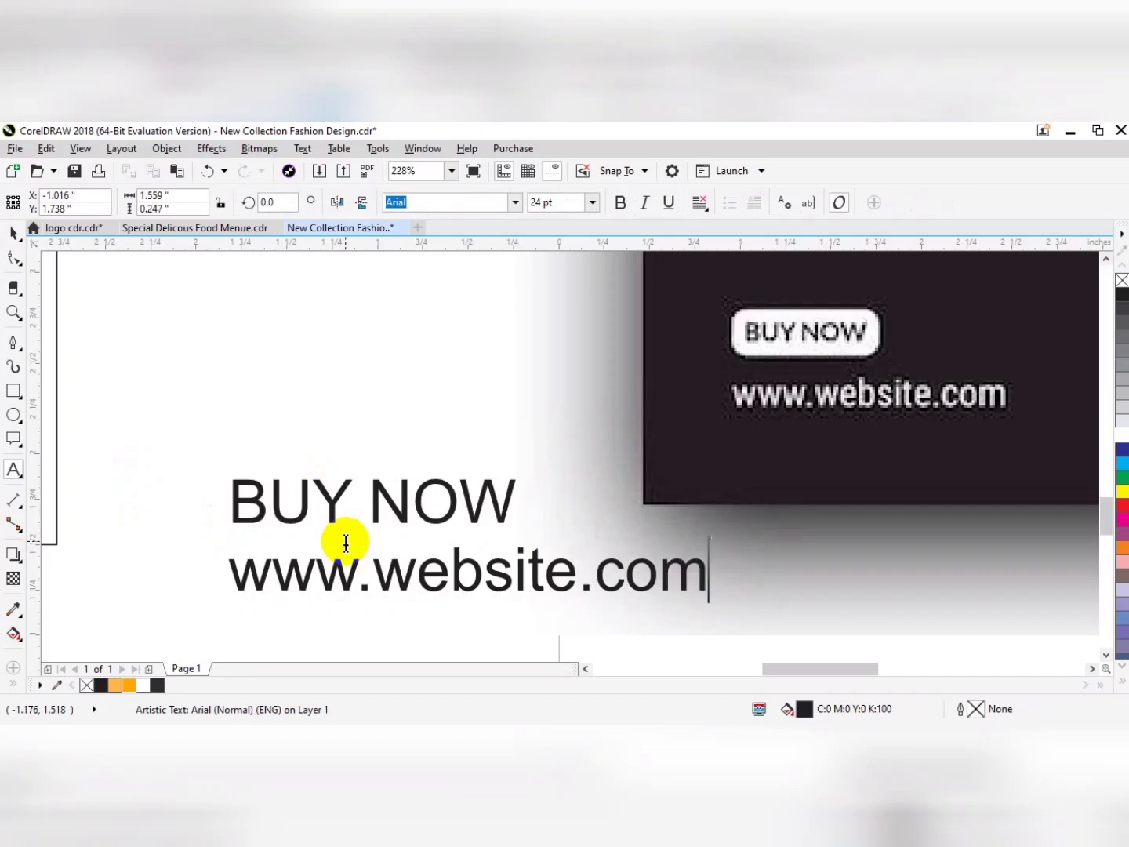
scroll(365, 505, "down", 2)
left_click_drag(364, 504, 207, 554)
key("ctrl+space")
left_click_drag(285, 550, 836, 525)
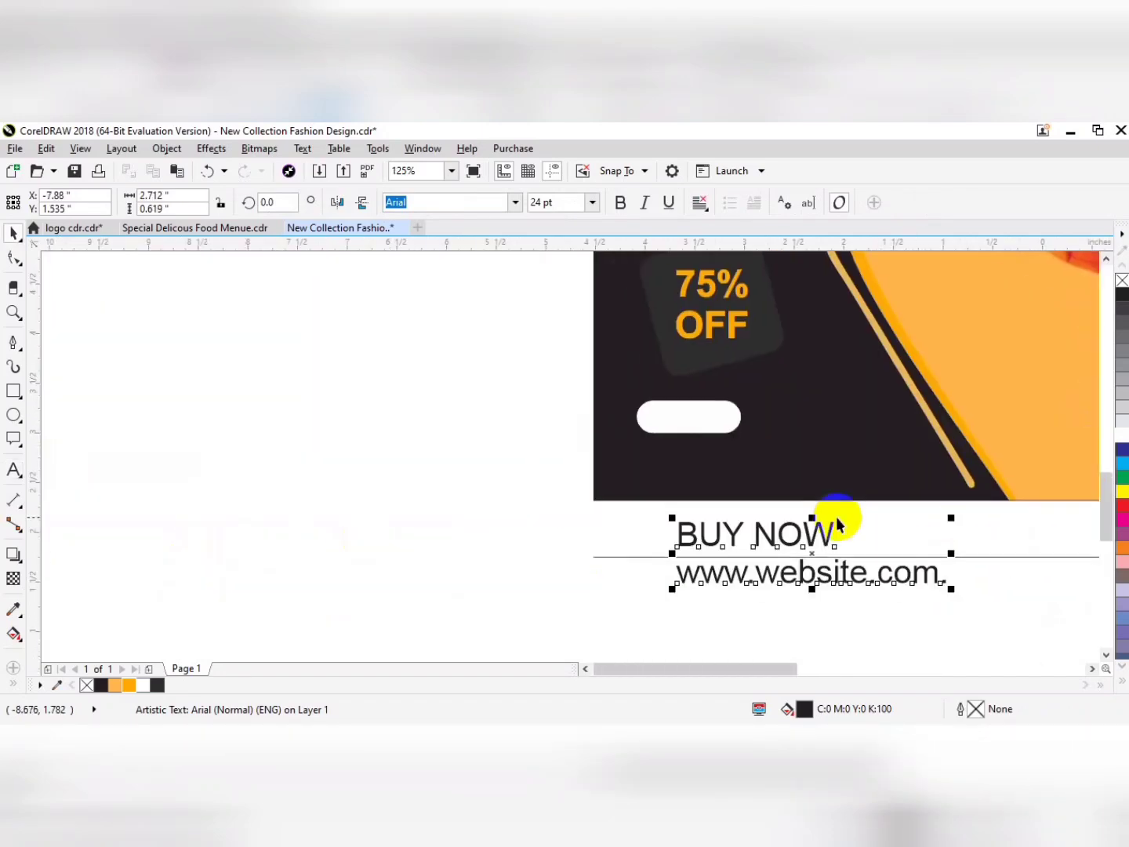
Make the two-line text bold, shrink it to about 15.9 pt, and break it into separate lines.
key("ctrl+b")
left_click_drag(980, 609, 883, 574)
key("ctrl+k")
Center the "BUY NOW" text horizontally and vertically on the white rounded rectangle.
left_click(733, 530)
left_click(715, 417, "shift")
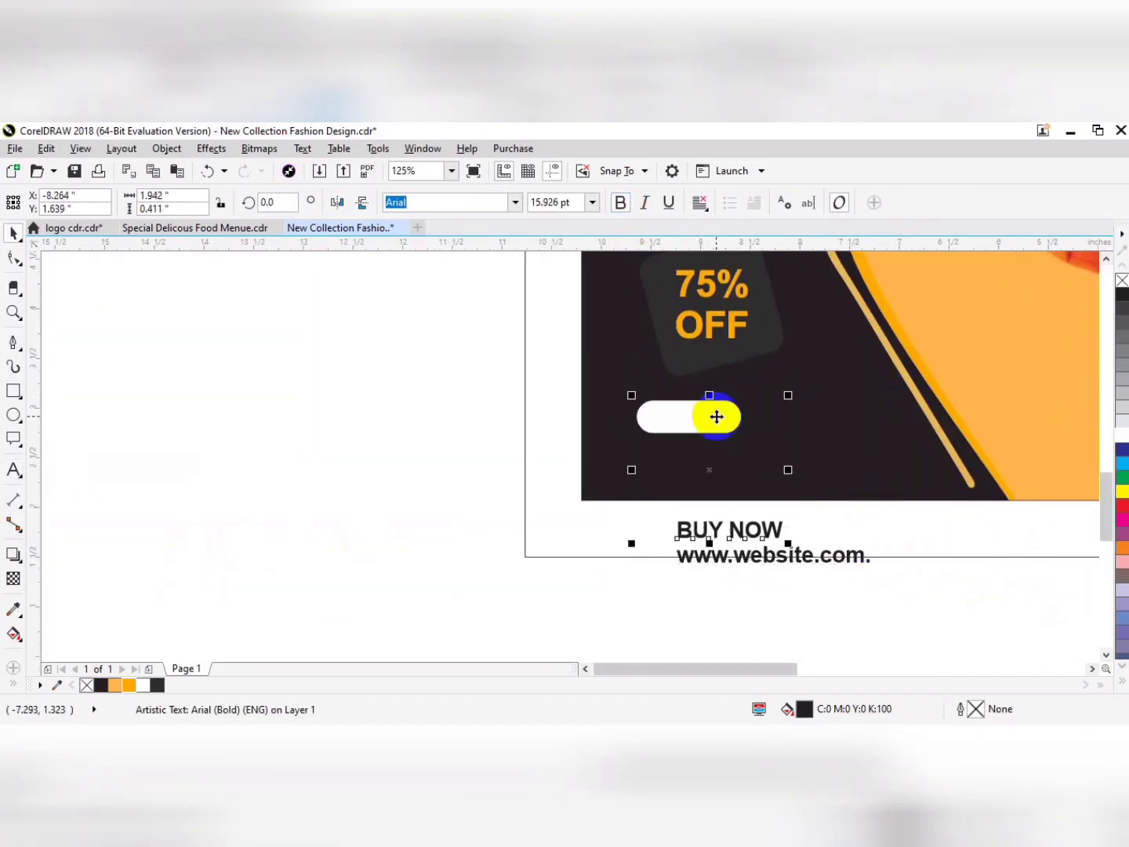
key("c")
key("e")
Move the website text below the "BUY NOW" button, color it white, and shrink it to about 14.2 pt.
key("F2")
left_click_drag(864, 361, 448, 610)
left_click_drag(807, 562, 695, 412)
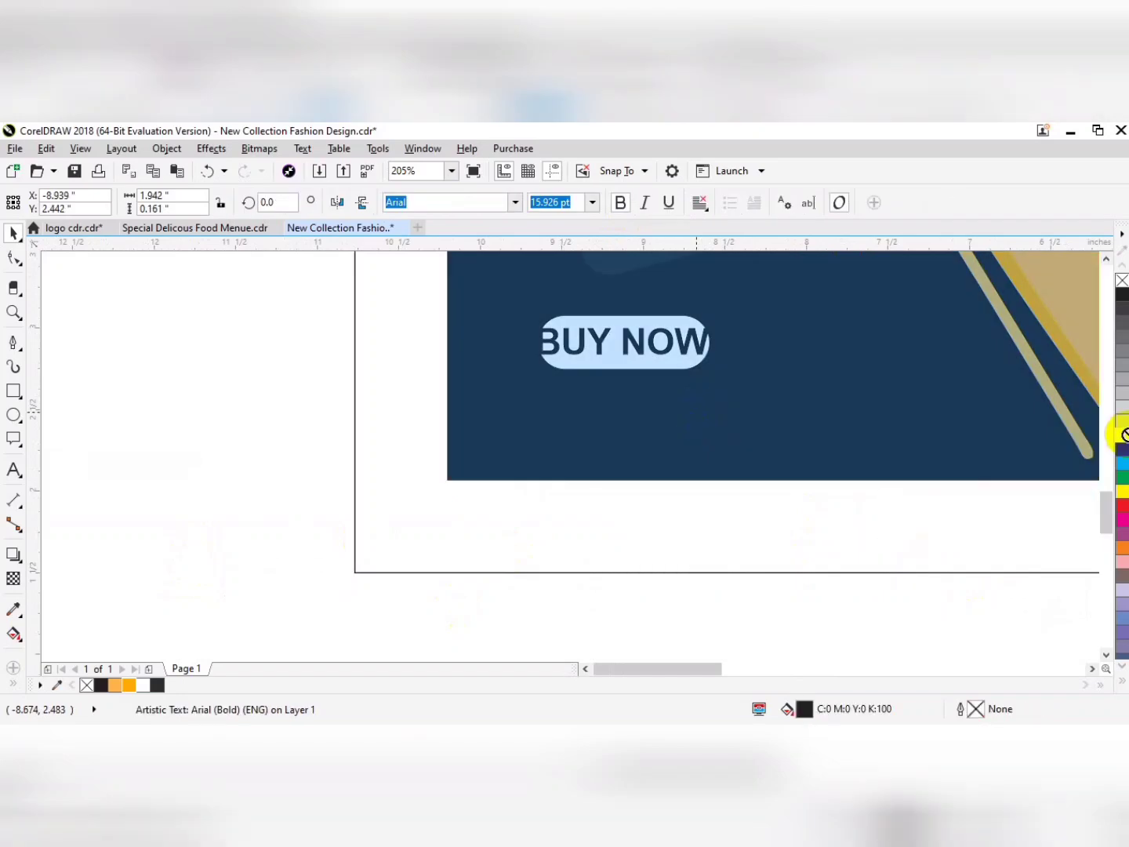
left_click(1121, 433)
left_click_drag(816, 399, 799, 401)
Widen the white rounded rectangle to about 1.23 in and group it with the "BUY NOW" text.
left_click(681, 350)
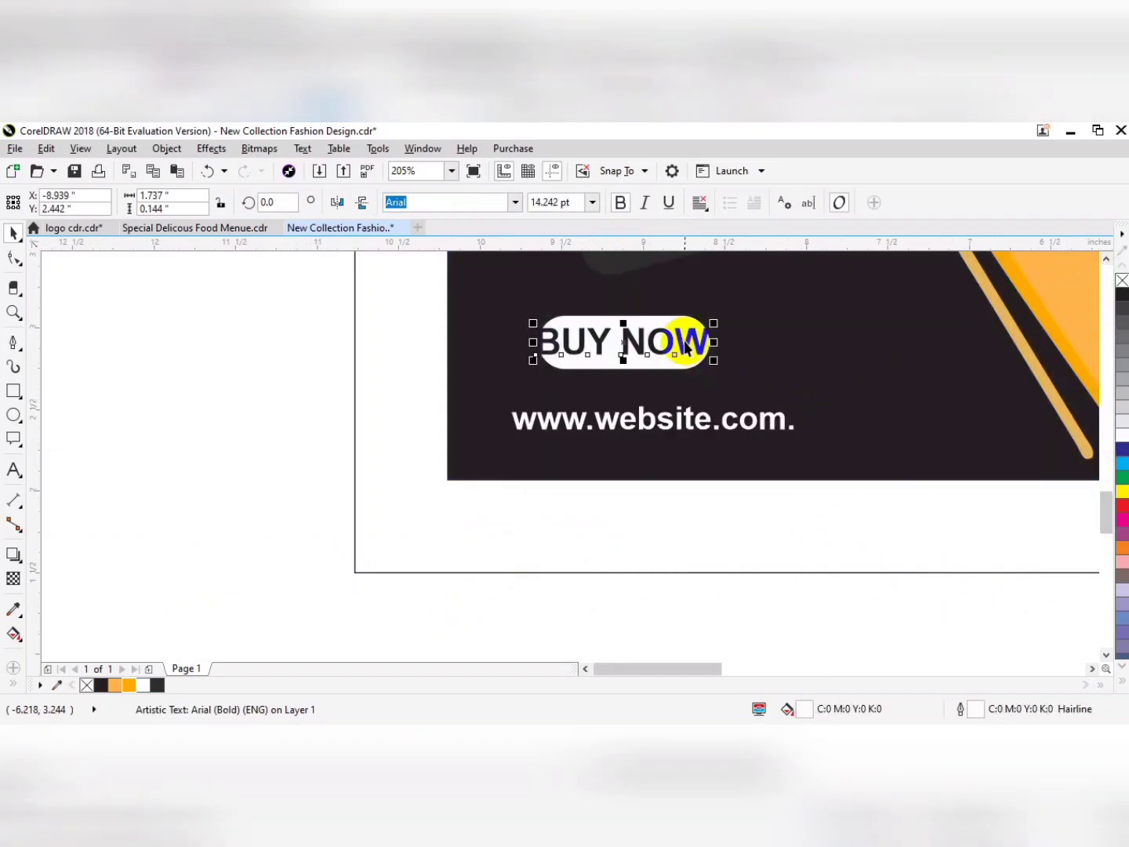
left_click_drag(713, 342, 730, 342)
left_click(744, 394)
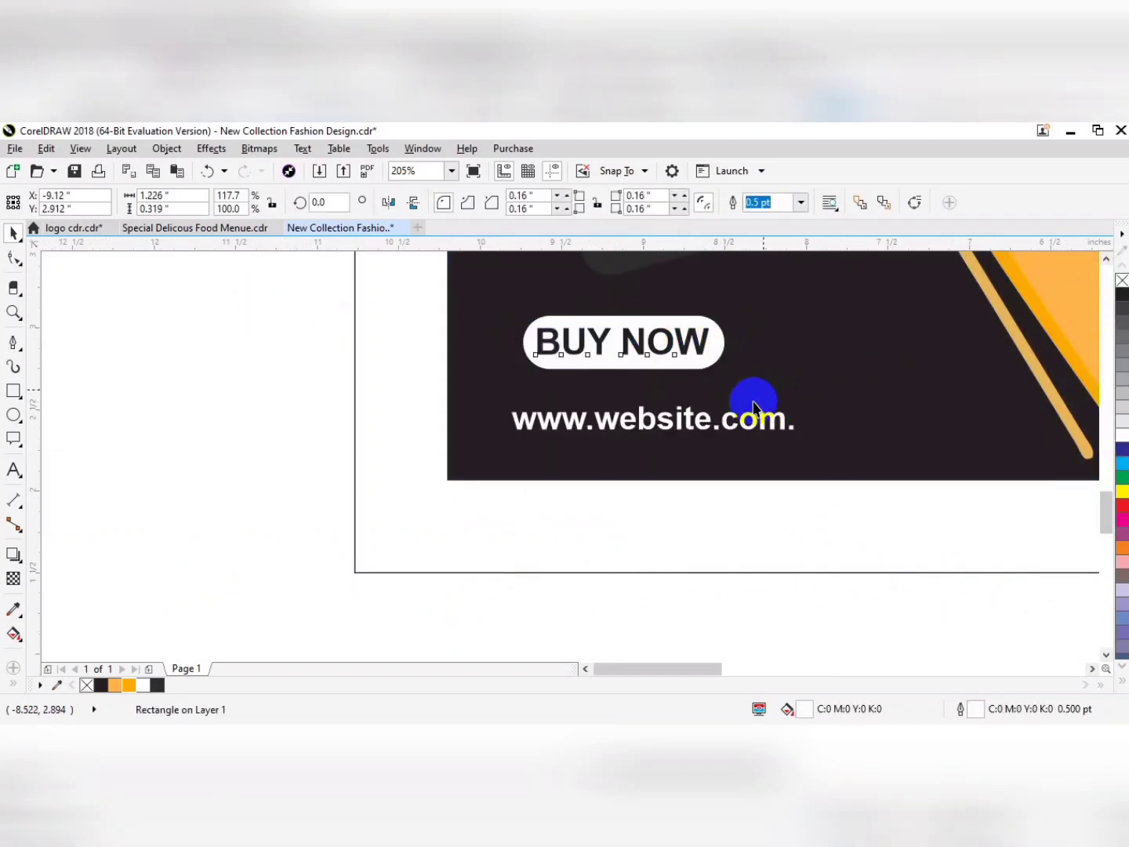
key("ctrl+g")
Center the "BUY NOW" button and website text on each other horizontally, and nudge the button down closer to the text.
left_click(724, 425, "shift")
key("c")
left_click(675, 356)
key("Down")
key("Down")
key("Down")
key("Down")
key("Down")
key("Down")
key("Down")
key("Down")
key("Down")
Draw a circle about 0.27 in wide below the reference flyer, without outline and filled pale yellow (C:0 M:0 Y:60 K:0).
left_click_drag(746, 435, 406, 401)
scroll(406, 401, "down", 1)
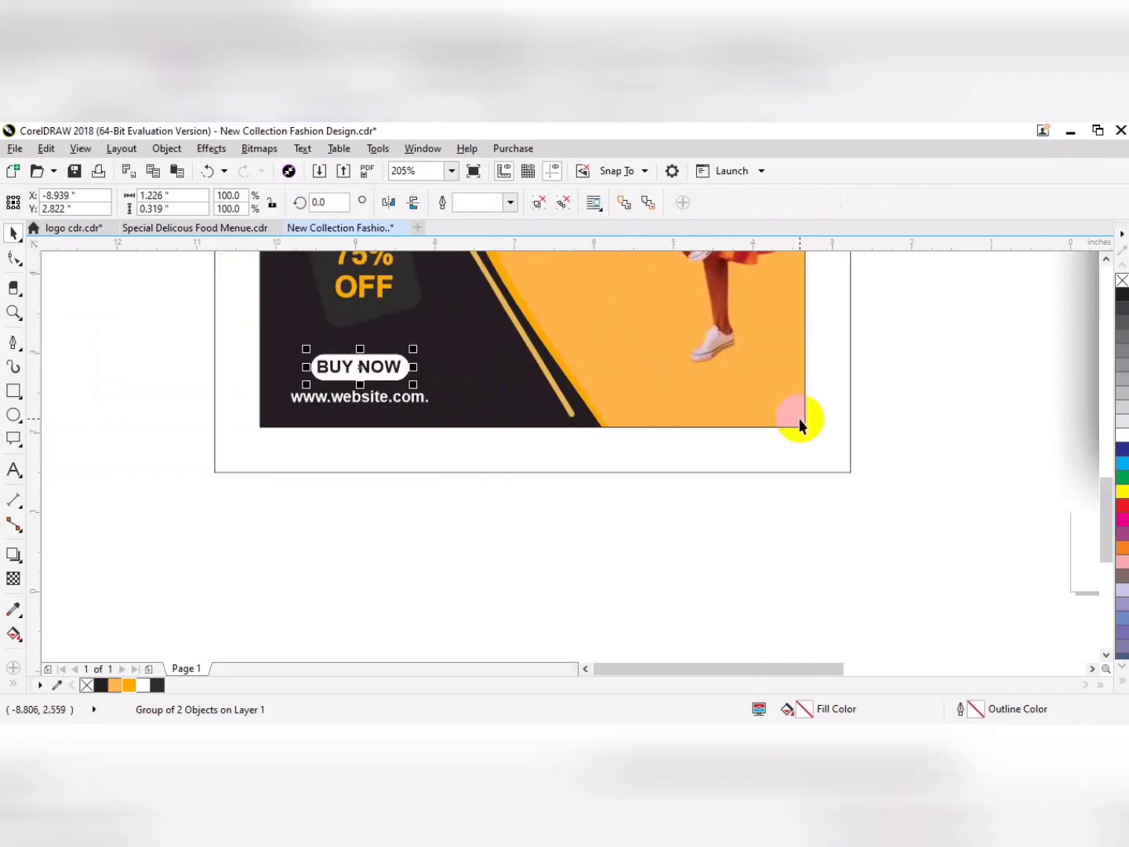
scroll(801, 427, "down", 1)
left_click_drag(828, 417, 497, 436)
scroll(934, 528, "up", 1)
left_click_drag(933, 528, 726, 547)
left_click(13, 415)
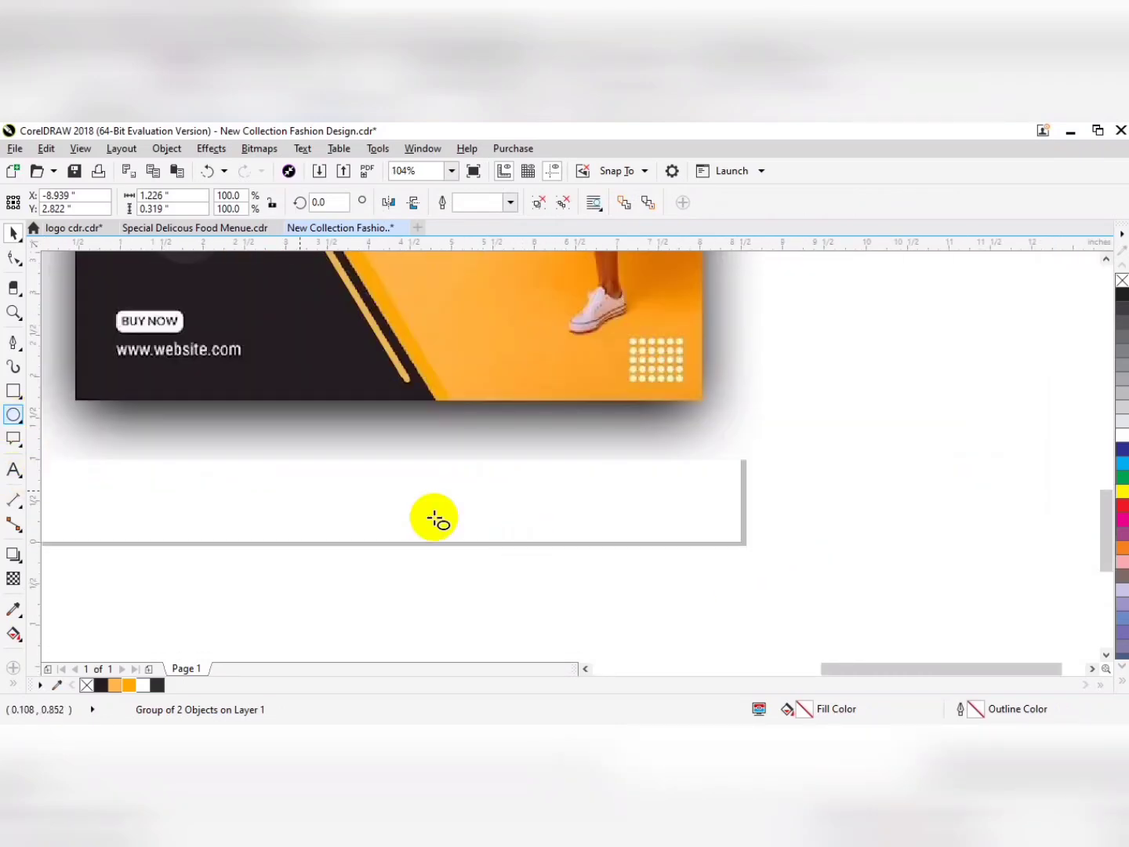
left_click(1121, 680)
left_click(1078, 649)
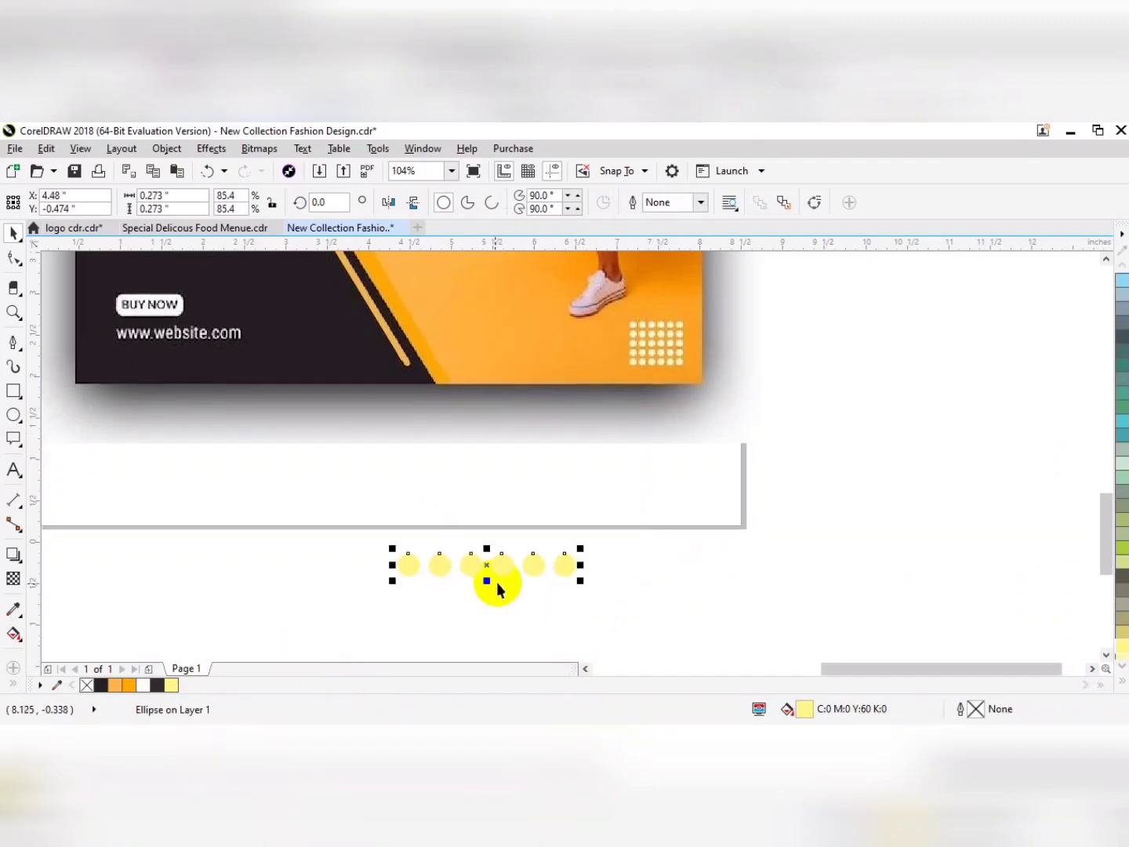
Copy the pale yellow circles into a six-by-six grid, shrink it to about 0.51 in wide, and place it below the woman's shoe.
left_click_drag(534, 567, 570, 615)
scroll(593, 589, "down", 5)
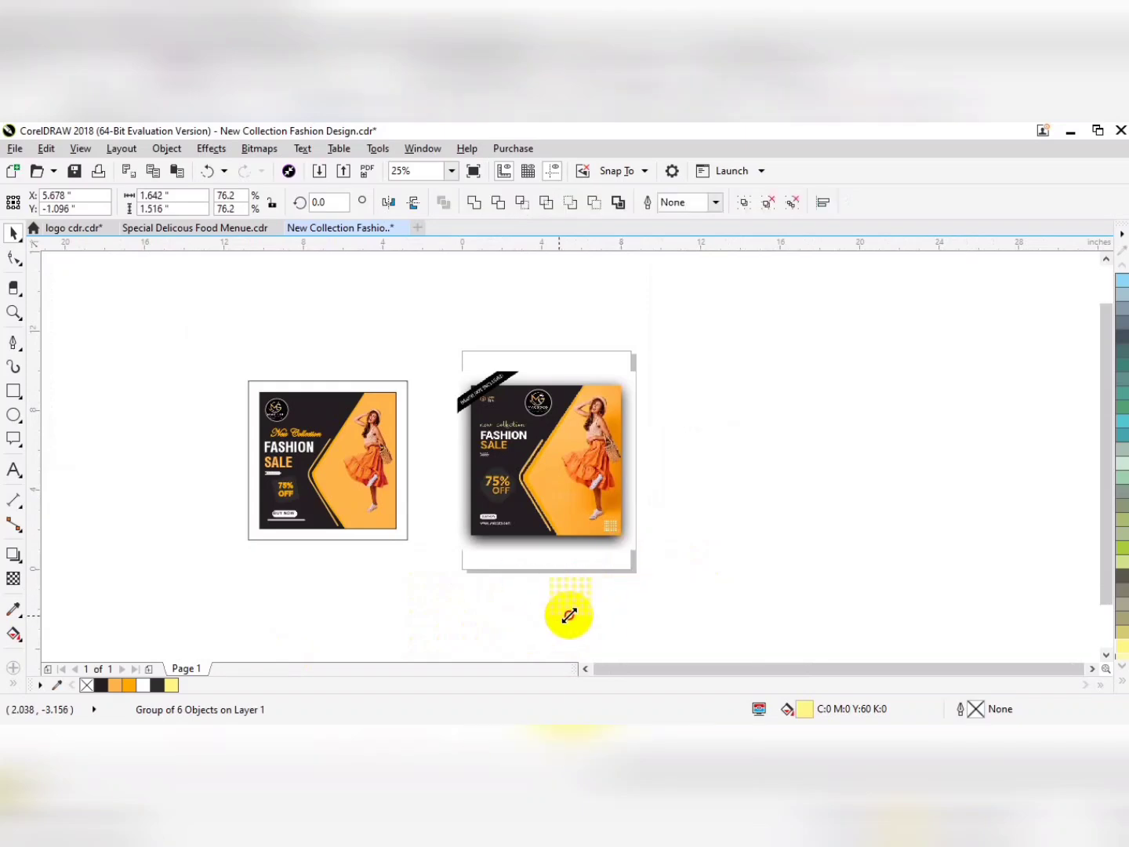
scroll(396, 521, "up", 5)
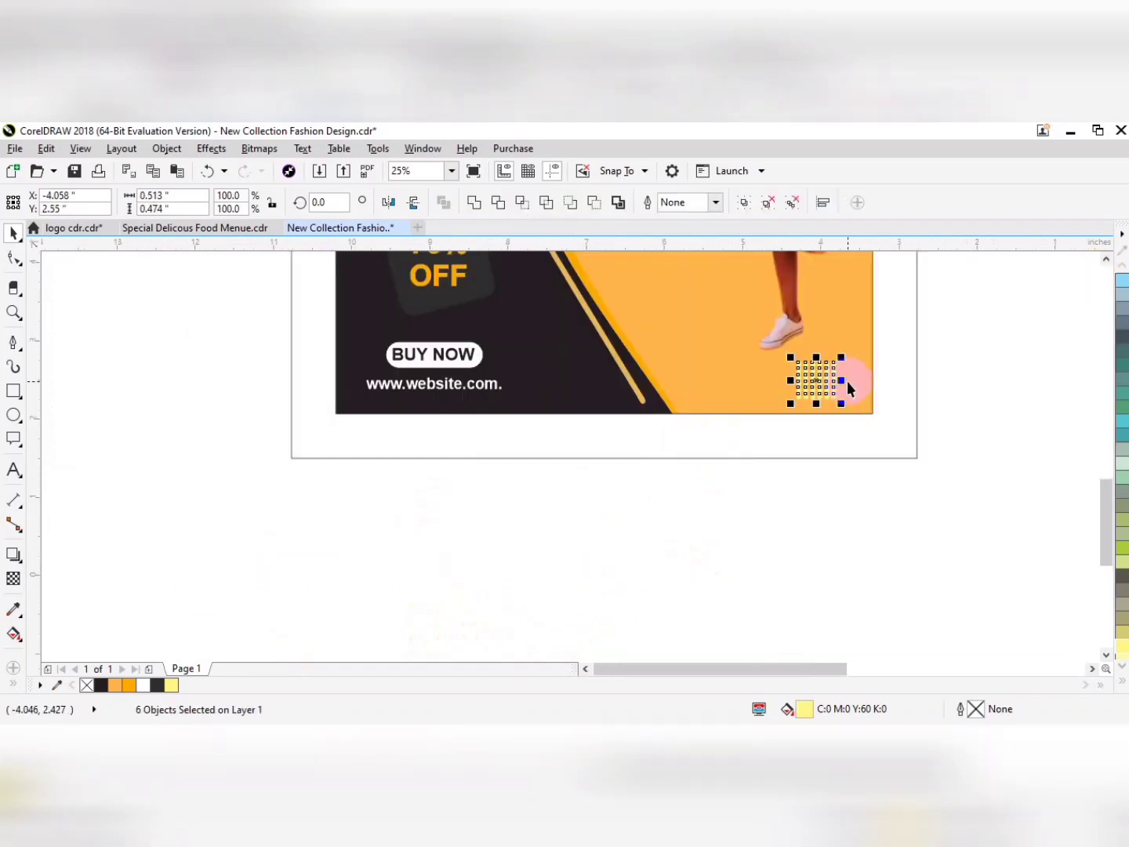
Nudge the yellow dot grid toward the new flyer's lower right corner and group it.
key("Right")
key("Right")
key("Up")
scroll(449, 575, "down", 2)
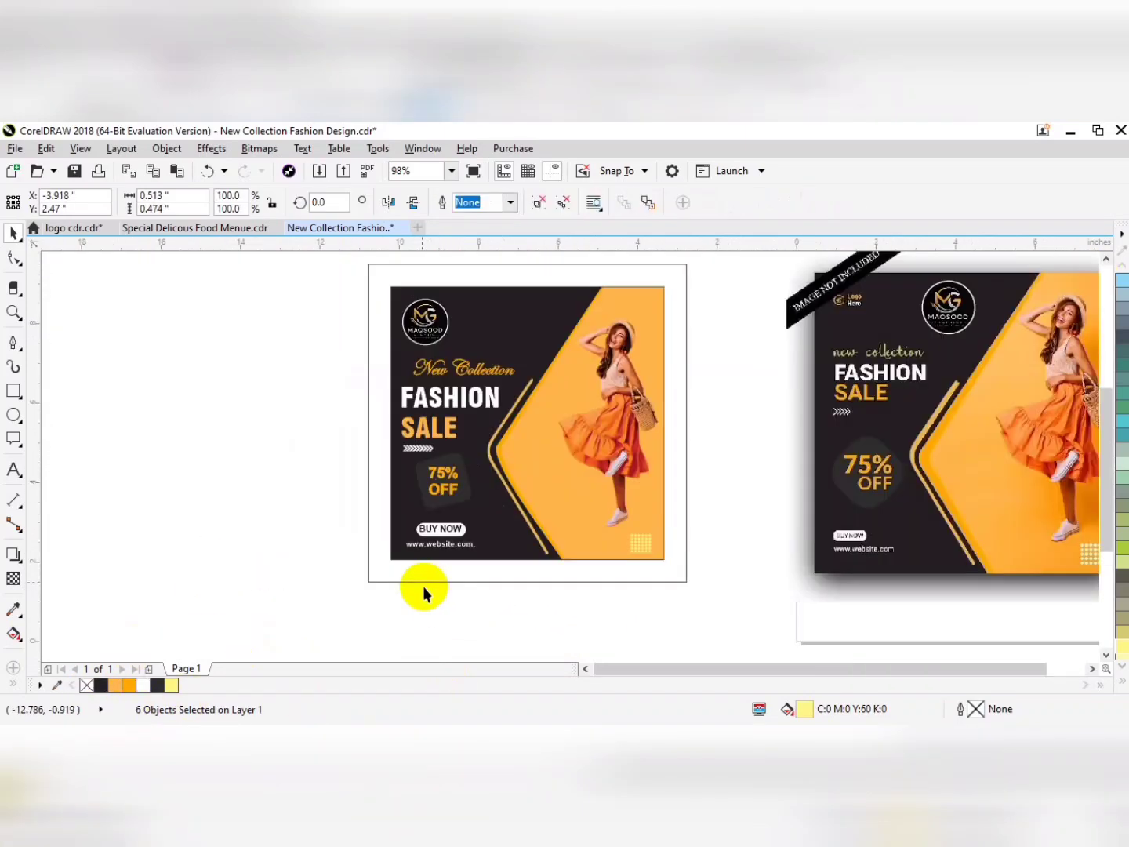
key("ctrl+g")
Shift the round logo right, above the "New Collection" text, to clear the flyer's upper left corner.
left_click_drag(542, 417, 542, 503)
left_click_drag(414, 409, 450, 403)
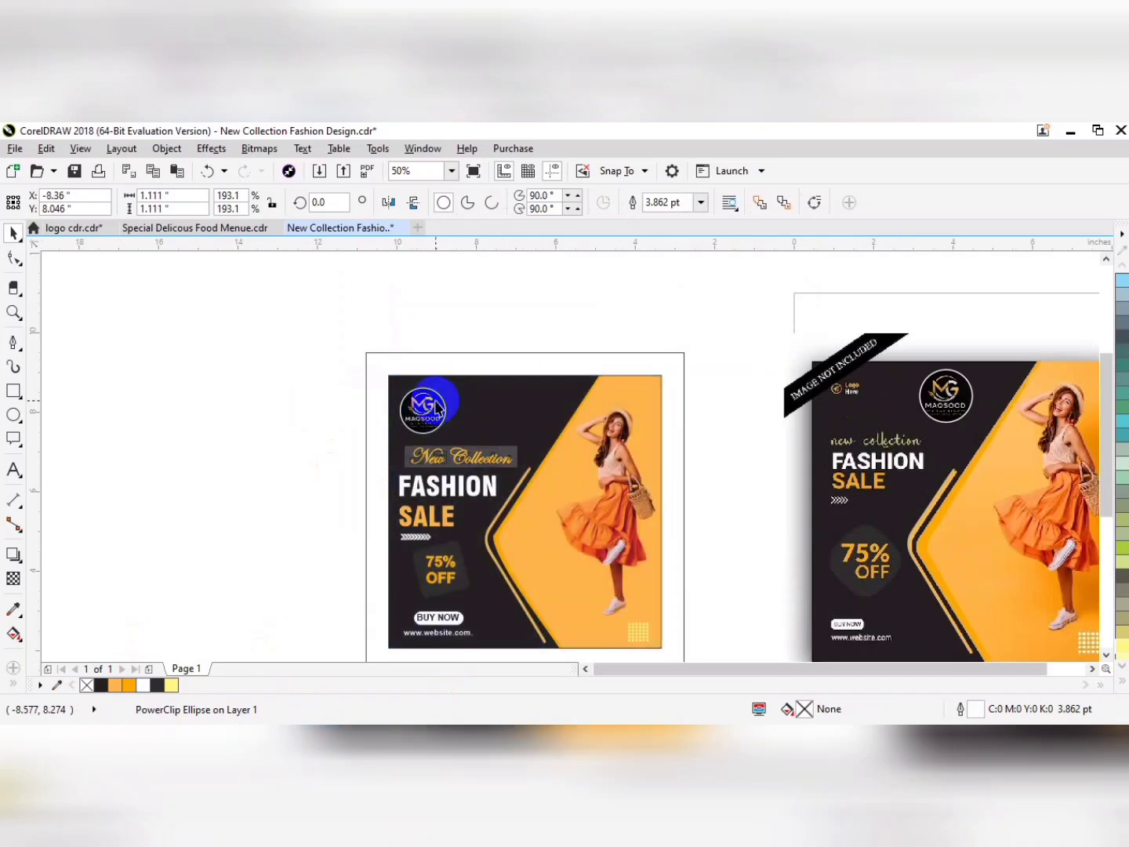
Draw a rectangle about 4.92 by 1.04 in beside the flyer, convert it to curves, and slant both ends into a trapezoid.
left_click(14, 391)
mouse_move(106, 391)
left_mouse_down()
mouse_move(314, 425)
mouse_move(301, 433)
mouse_move(270, 393)
mouse_move(134, 397)
left_mouse_up()
key("F10")
key("ctrl+q")
key("space")
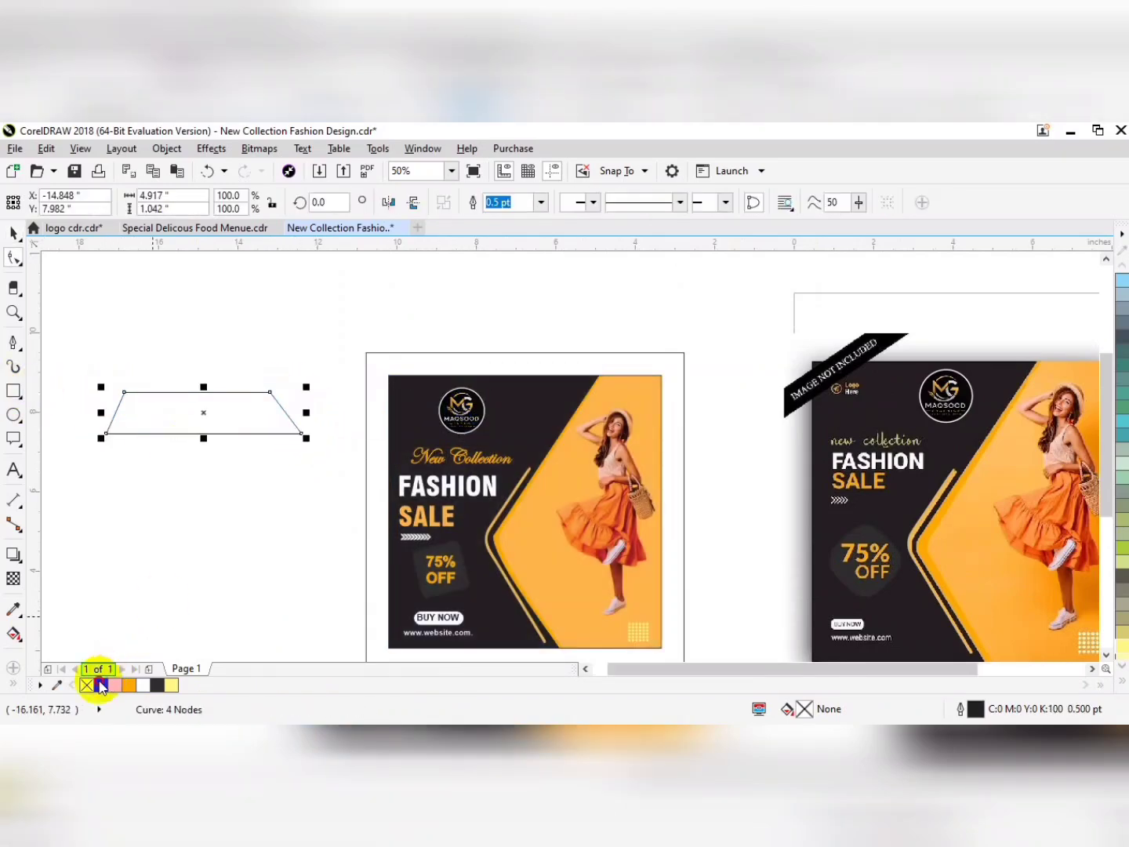
Color the trapezoid's fill and outline #231F20, rotate it about 41.2°, and place it reduced across the flyer's upper left corner.
left_click(100, 683)
right_click(101, 683)
left_click(253, 418)
left_click_drag(308, 437, 314, 359)
left_click_drag(208, 402, 378, 391)
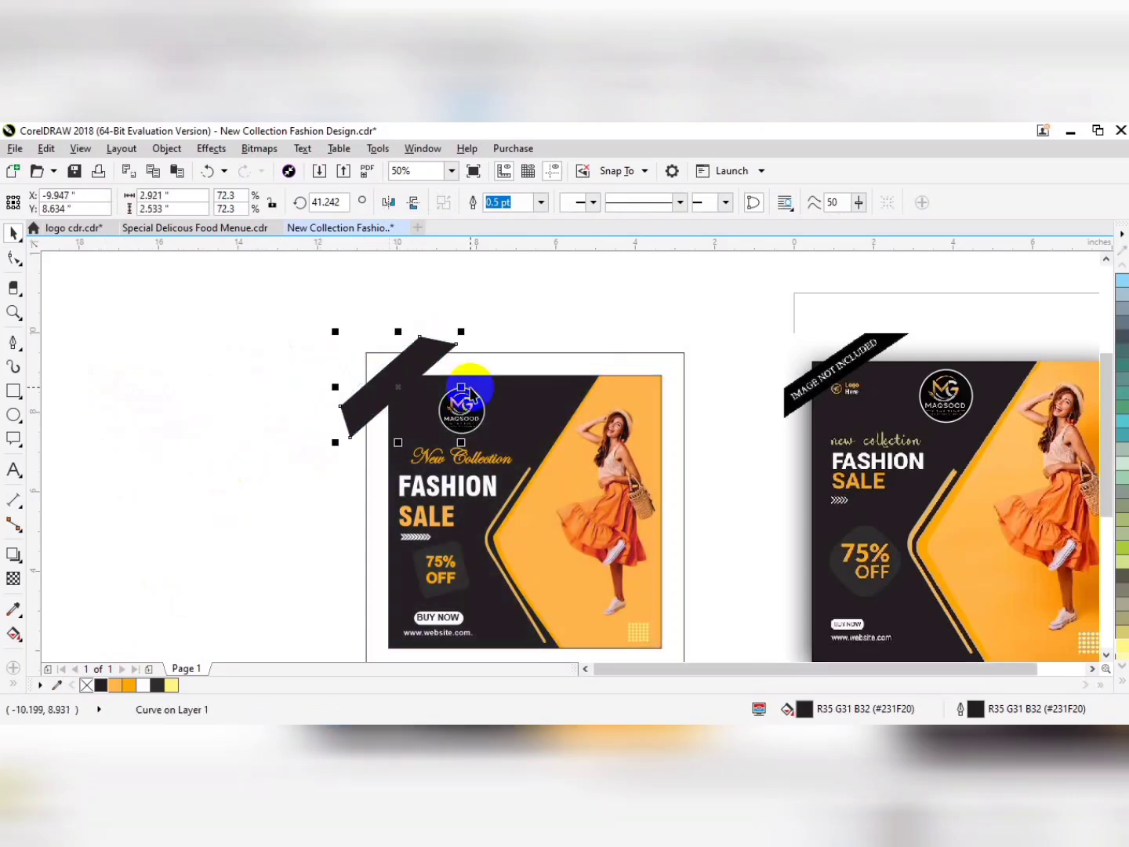
Add the text "IMAGE NOT INCLUDED" in the empty area above the new flyer.
scroll(343, 504, "up", 2)
left_click(13, 470)
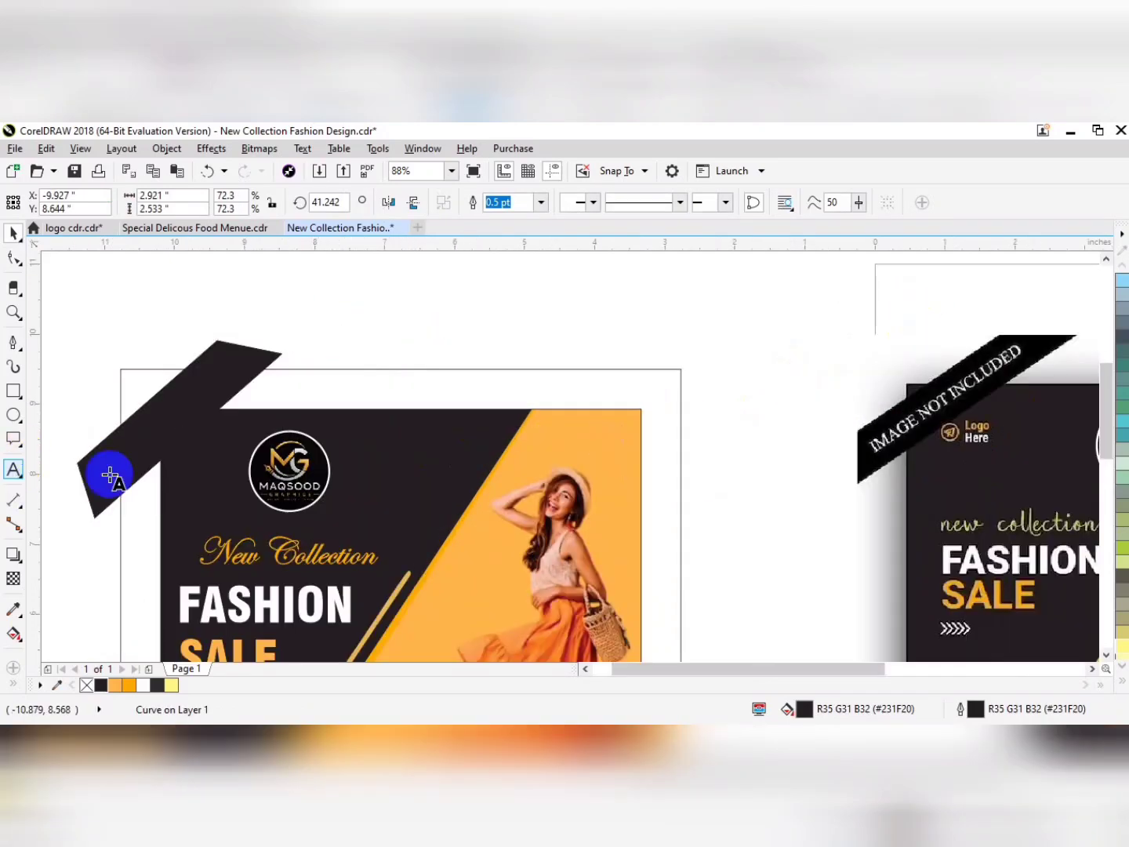
left_click(660, 326)
type("IMAGE N")
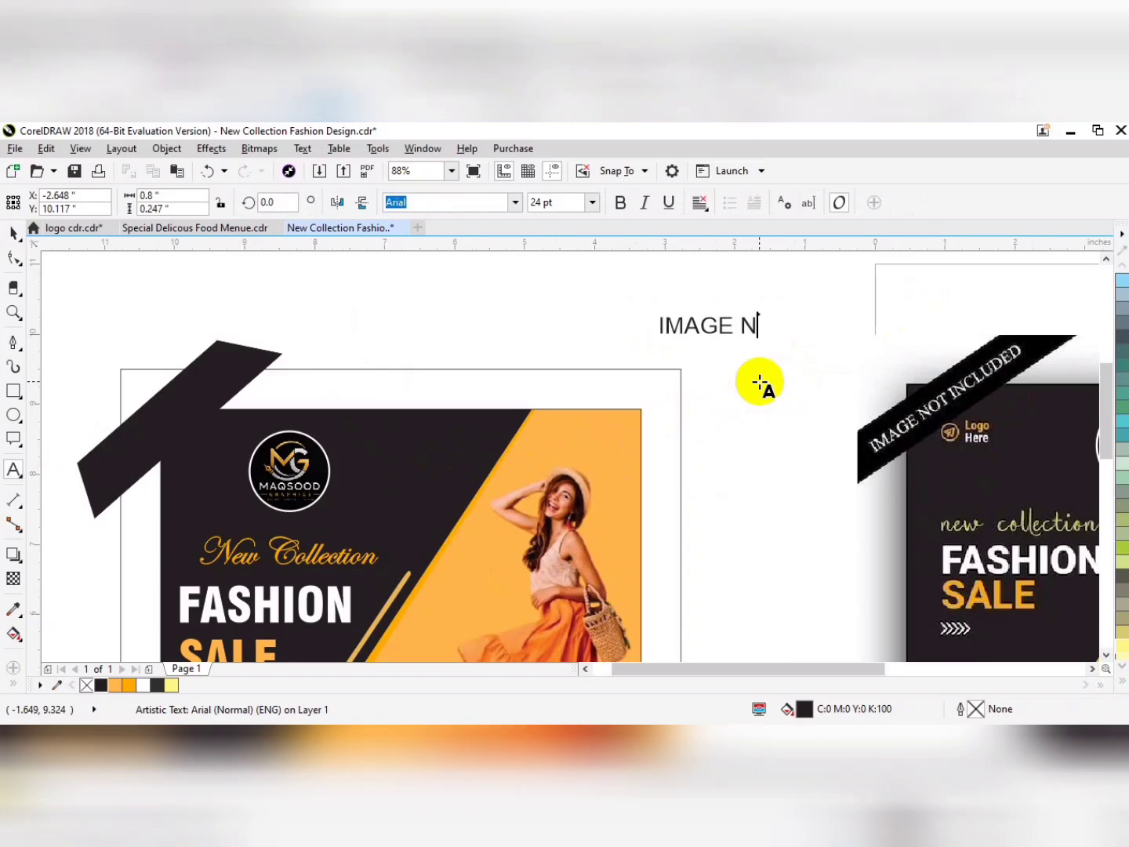
type("OT INCLUD")
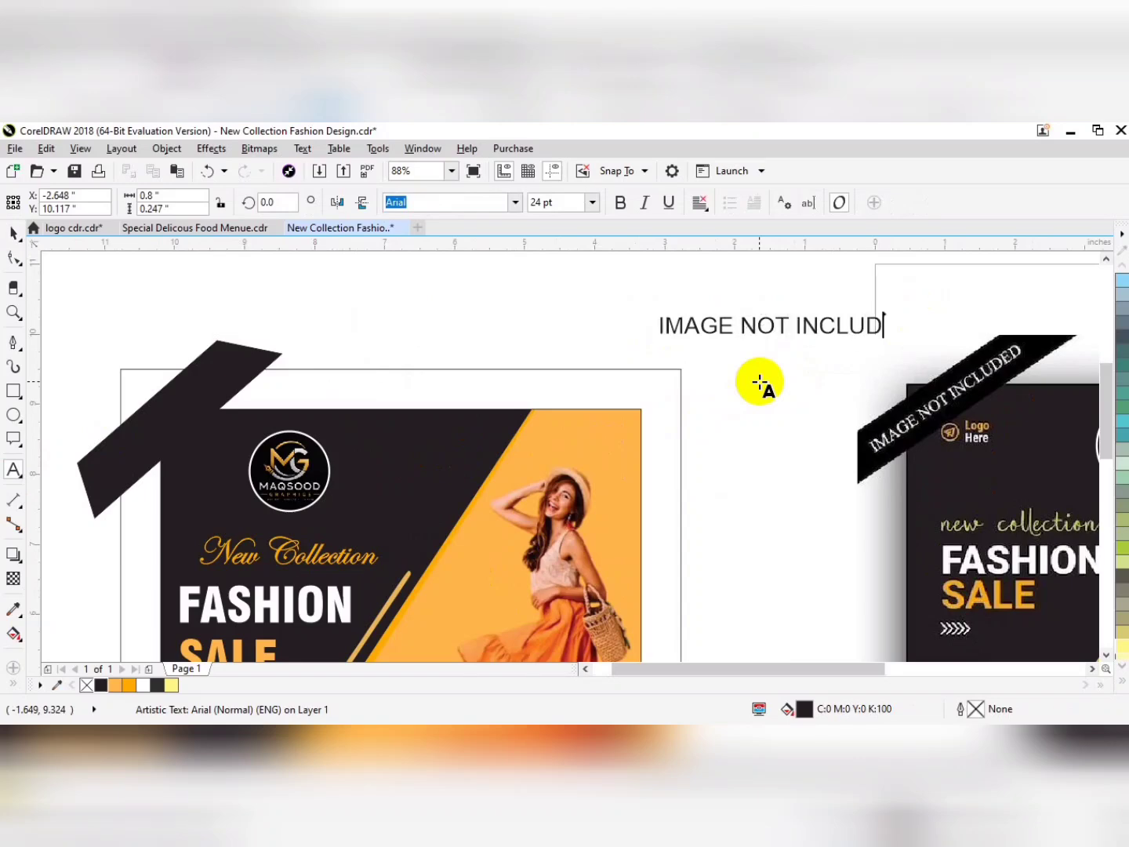
type("ED")
Set the "IMAGE NOT INCLUDED" text in bold Times New Roman and shrink it to about 15.72 pt.
key("ctrl+space")
key("ctrl+b")
left_click_drag(927, 340, 807, 323)
left_click(492, 204)
type("times New Roman")
key("Return")
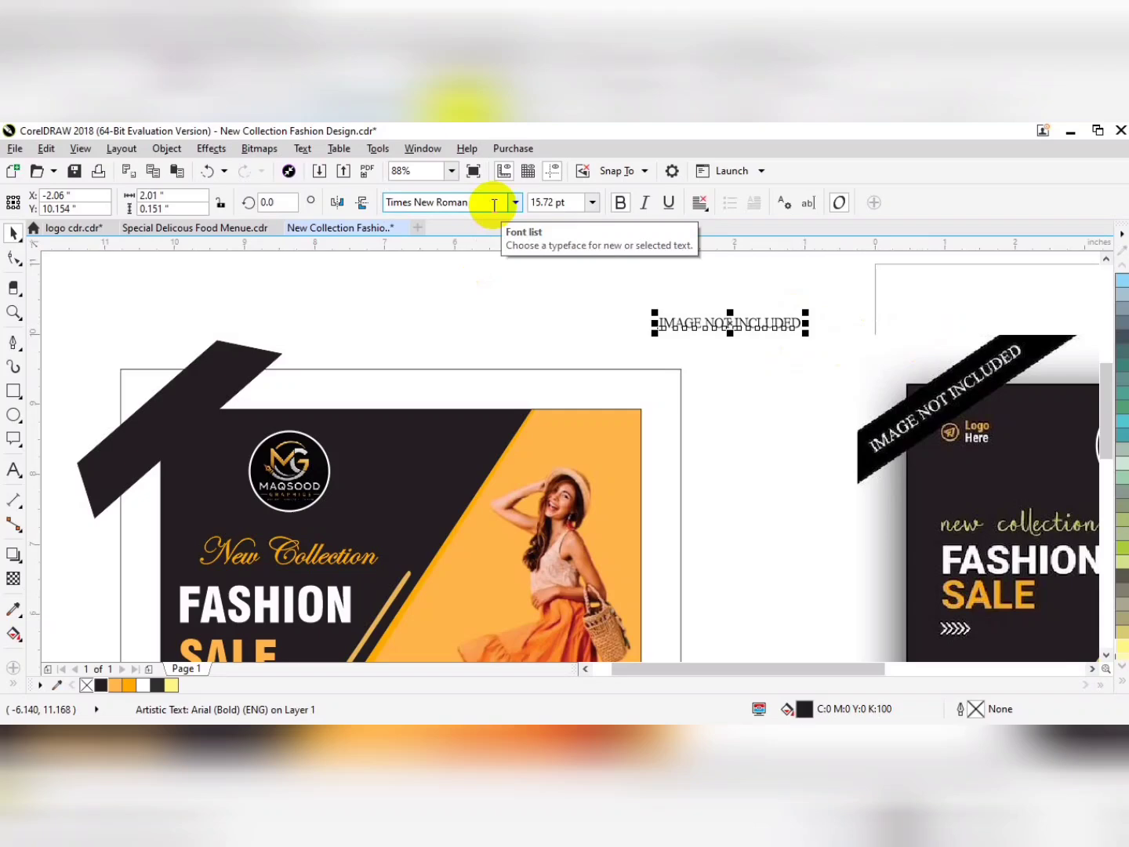
left_click(620, 203)
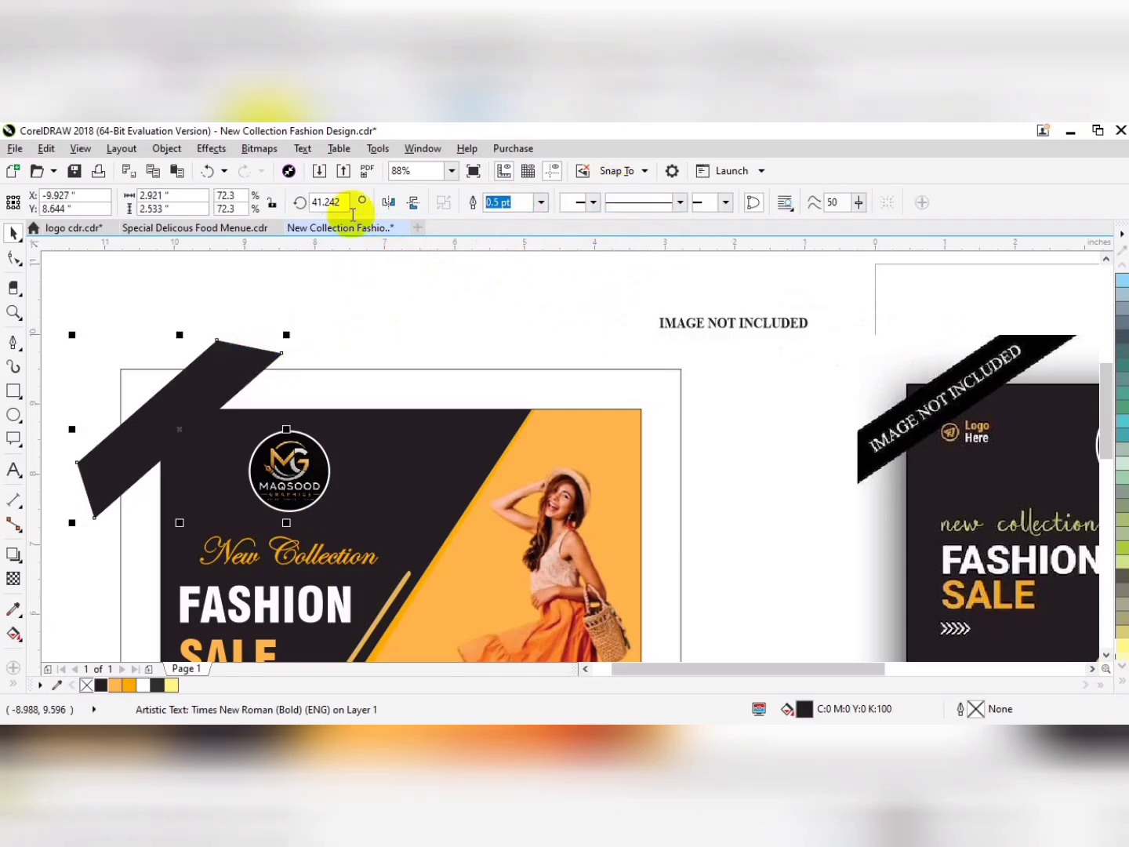
Rotate the "IMAGE NOT INCLUDED" text by the dark ribbon's rotation angle, 41.242°.
key("ctrl+c")
left_click_drag(343, 206, 165, 220)
left_click(774, 325)
key("ctrl+v")
key("Return")
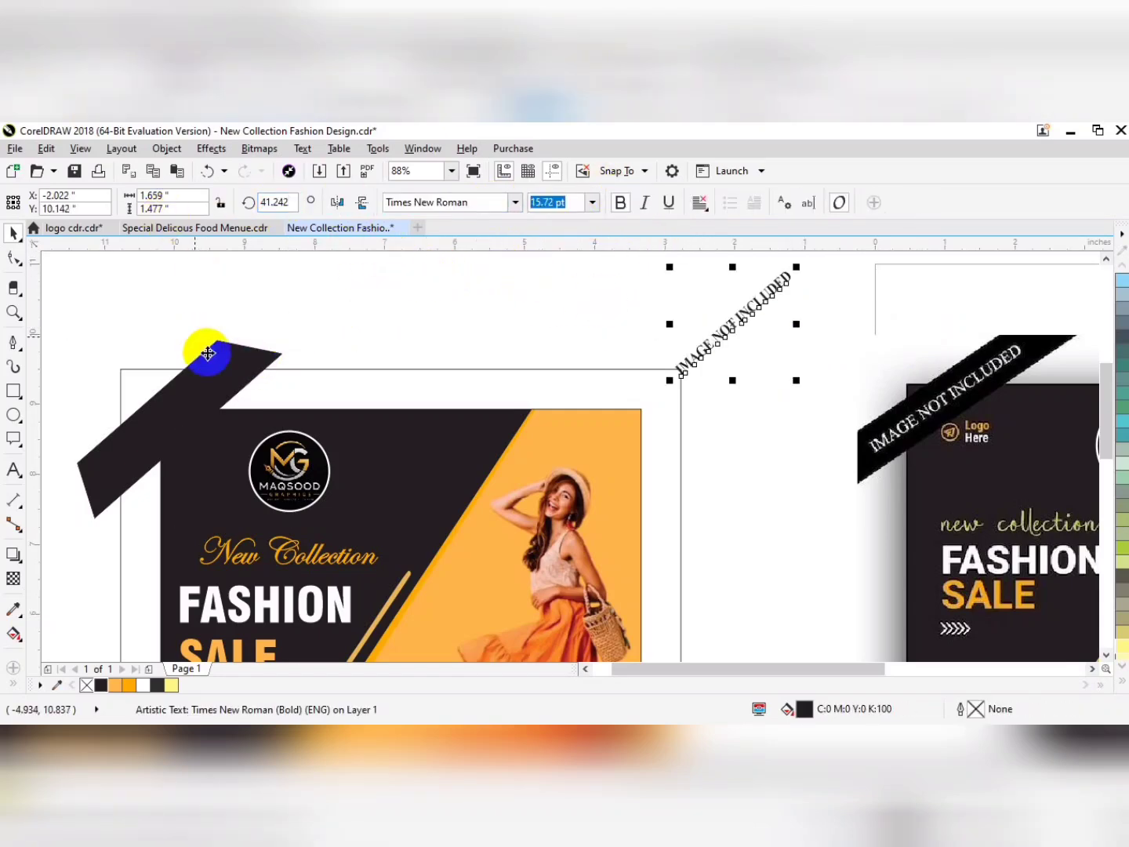
Center the "IMAGE NOT INCLUDED" text on the dark ribbon and color the text white.
left_click(208, 352, "shift")
key("c")
key("e")
left_click(219, 351, "shift")
left_click(144, 685)
Rotate the ribbon and its text to about 32.3° and reposition them across the flyer's upper left corner.
left_click_drag(191, 447, 271, 369)
left_click(239, 366, "shift")
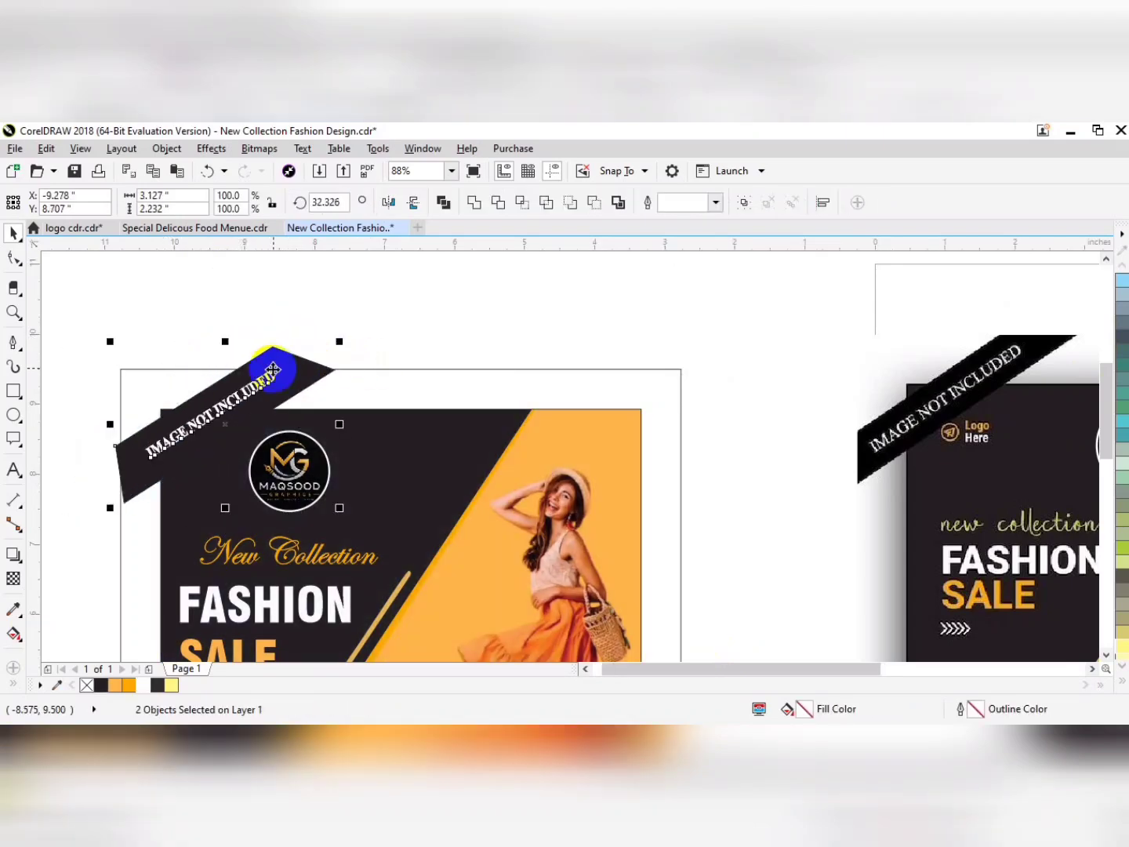
left_click(384, 341)
scroll(384, 345, "down", 2)
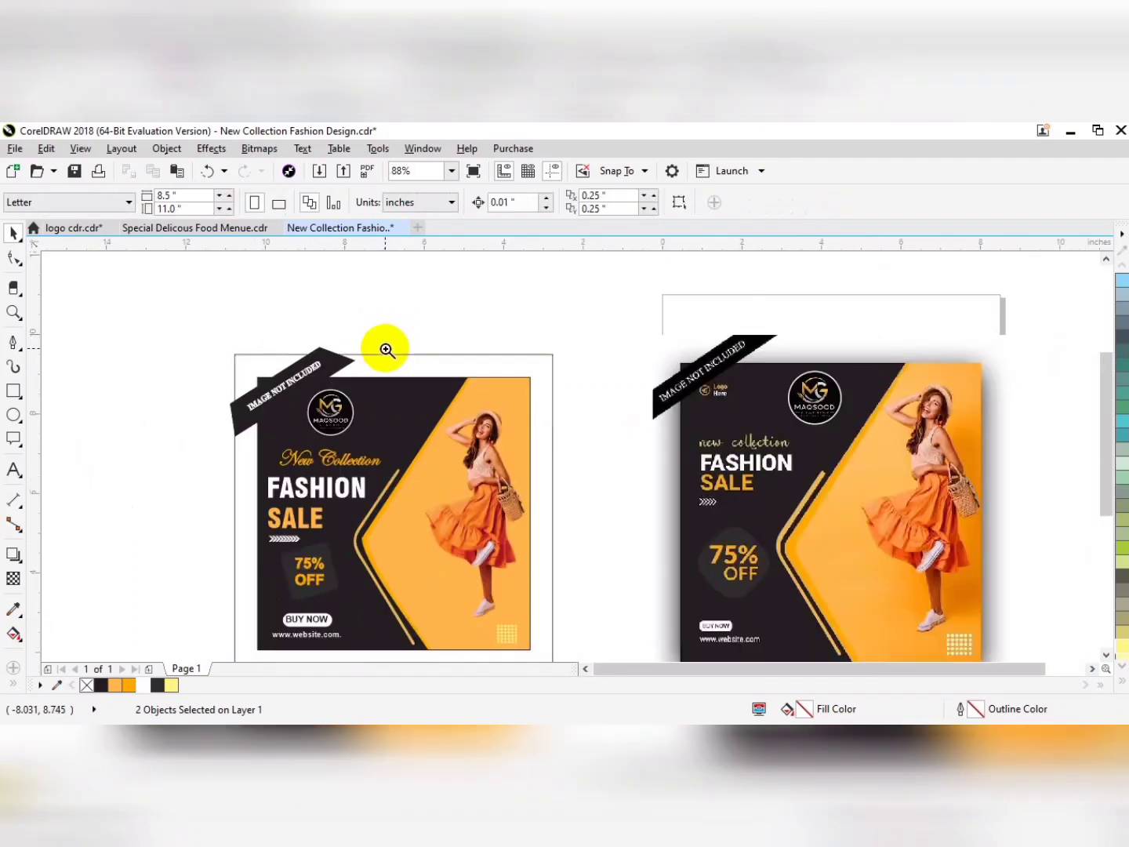
scroll(385, 477, "down", 1)
key("F4")
Remove the outlines from the recreated flyer's clipped background rectangle and from the larger square frame around it.
left_click(518, 329)
left_click(347, 567)
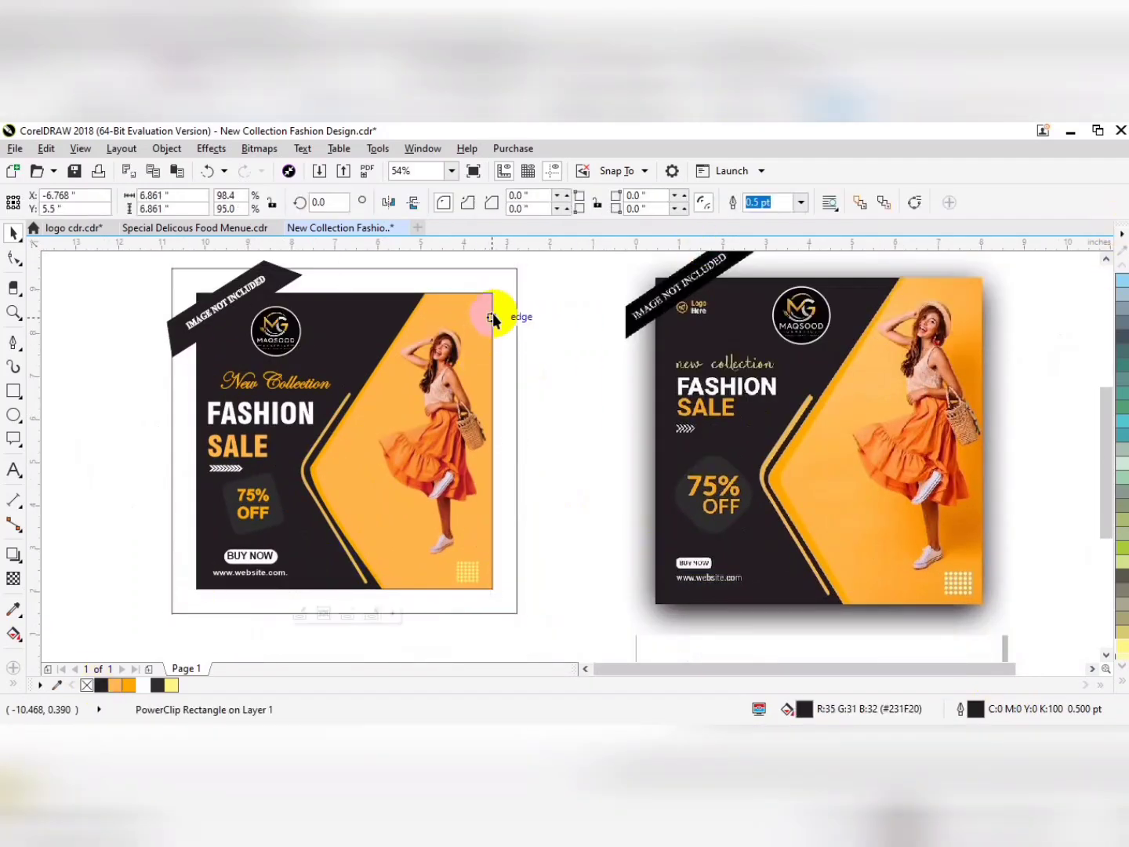
left_click(518, 274)
left_click(100, 687)
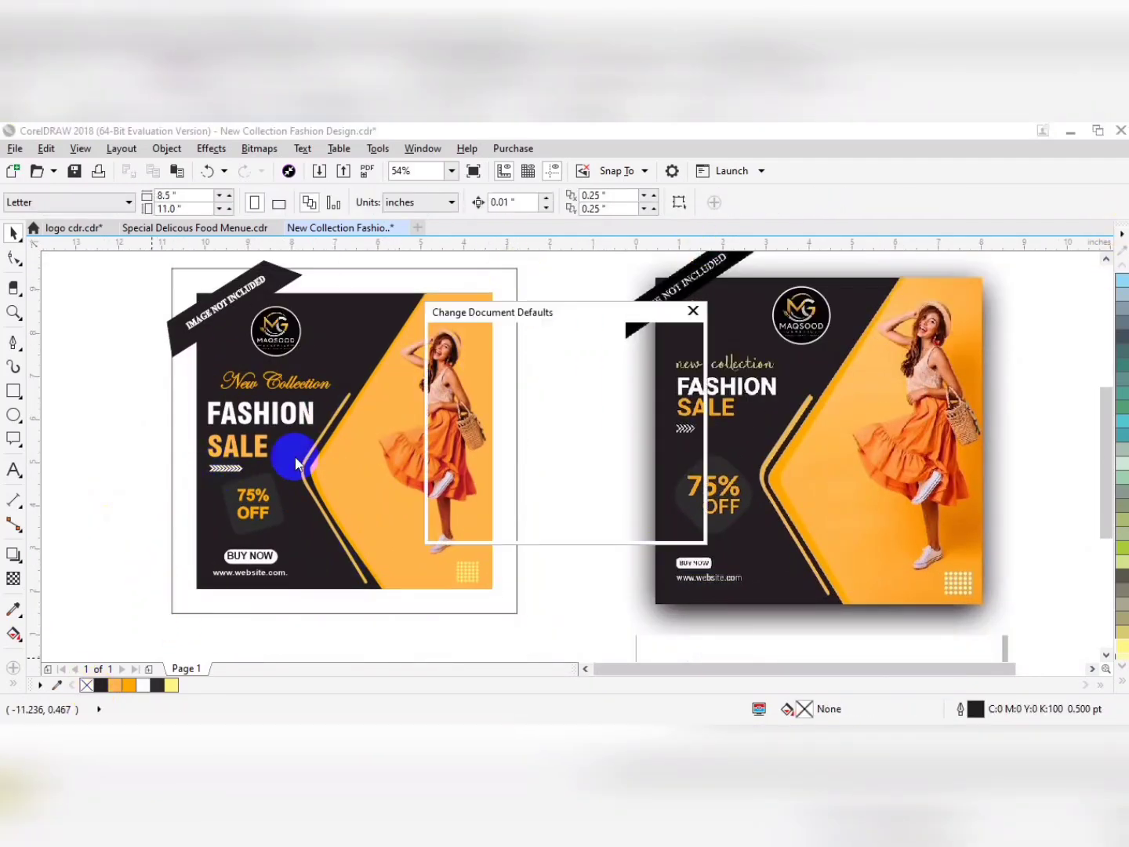
left_click(671, 526)
left_click(286, 612)
right_click(86, 685)
Select all objects of the recreated flyer together, including the ribbon and the surrounding square frame.
scroll(219, 497, "down", 2)
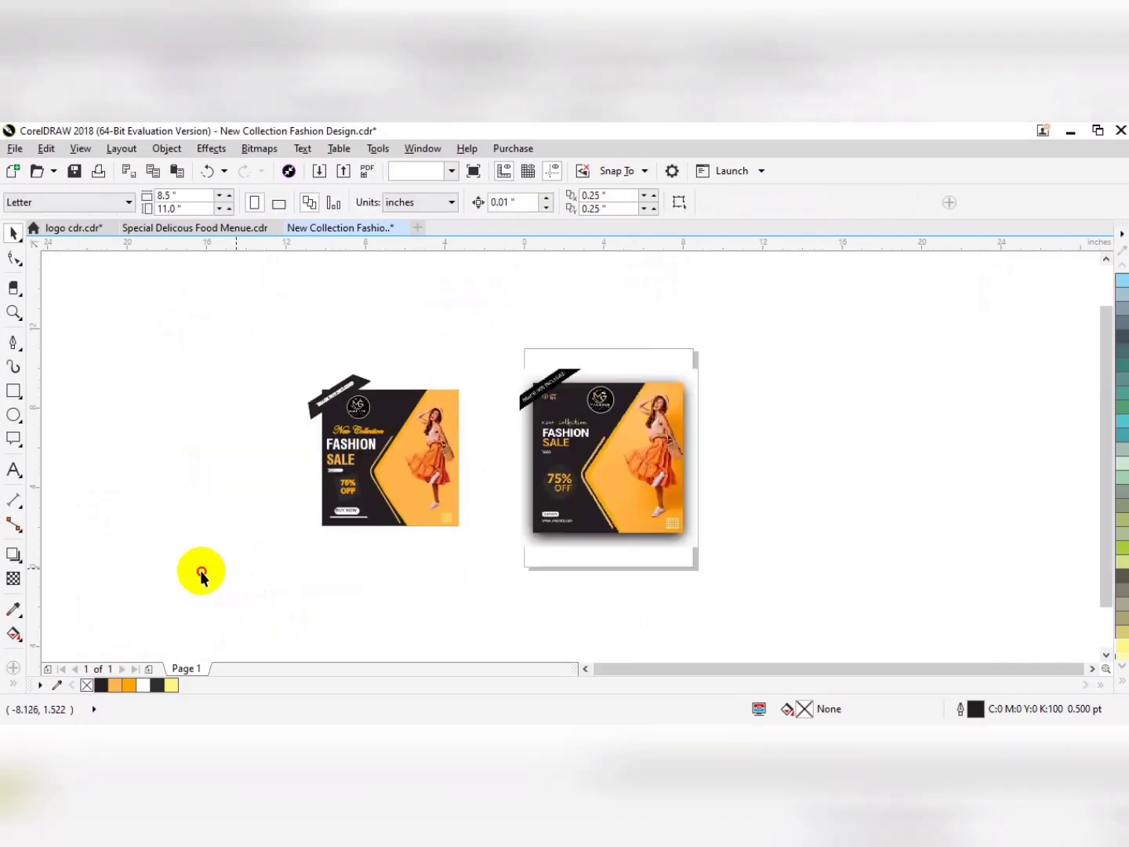
left_click_drag(201, 571, 486, 322)
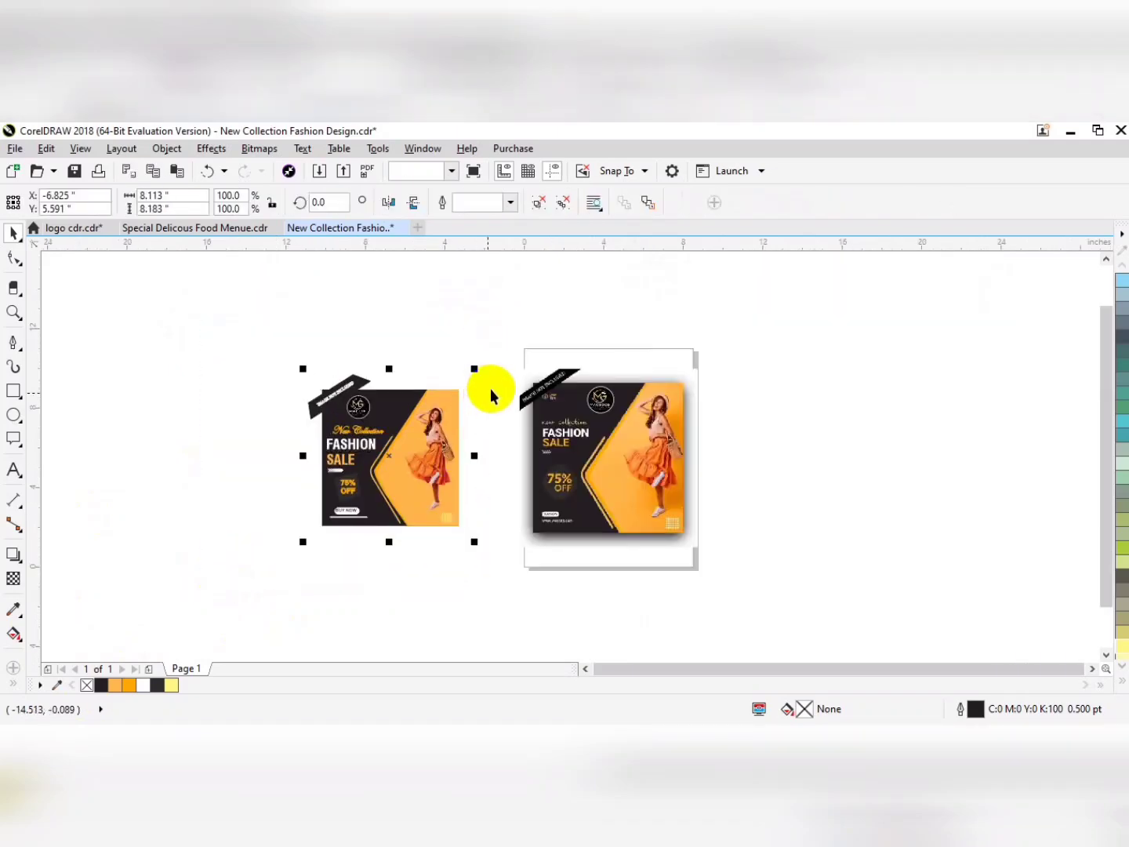